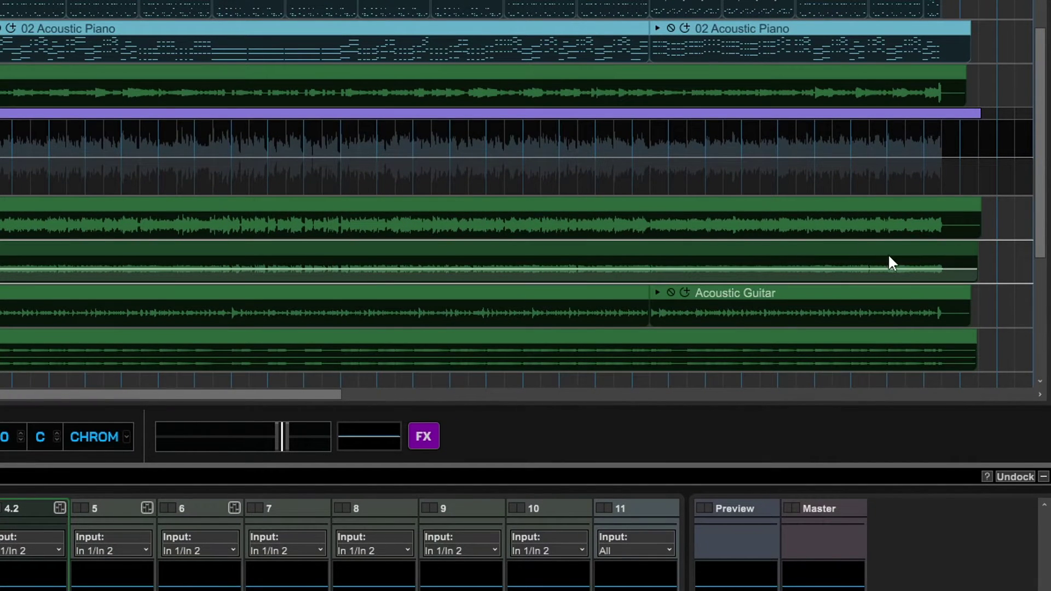
# Shorten the Guitar 2 clip so it ends at bar 72
pyautogui.moveTo(937, 260)
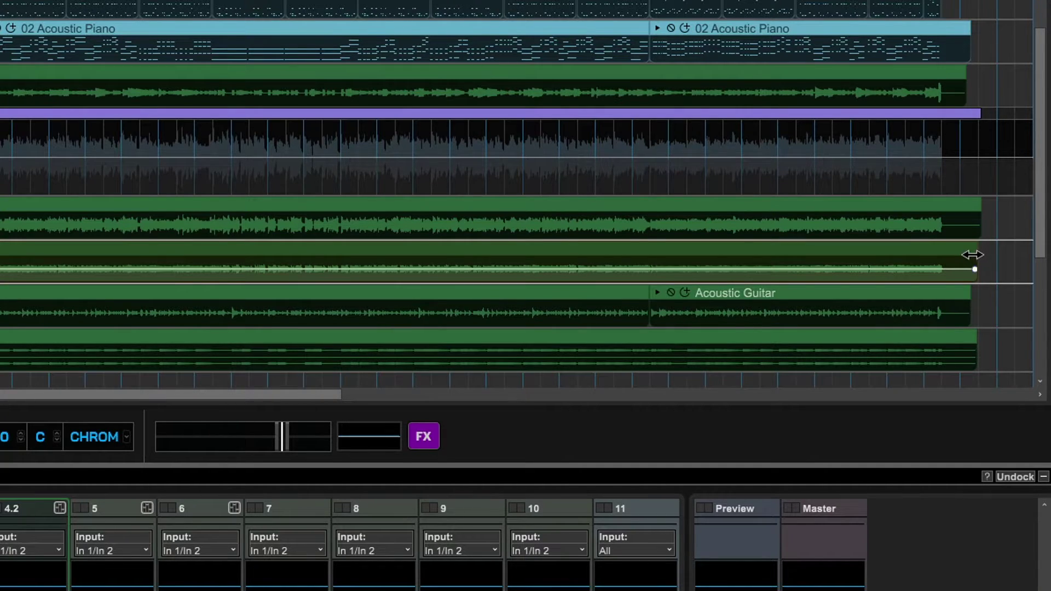
pyautogui.moveTo(971, 254); pyautogui.dragTo(935, 259)
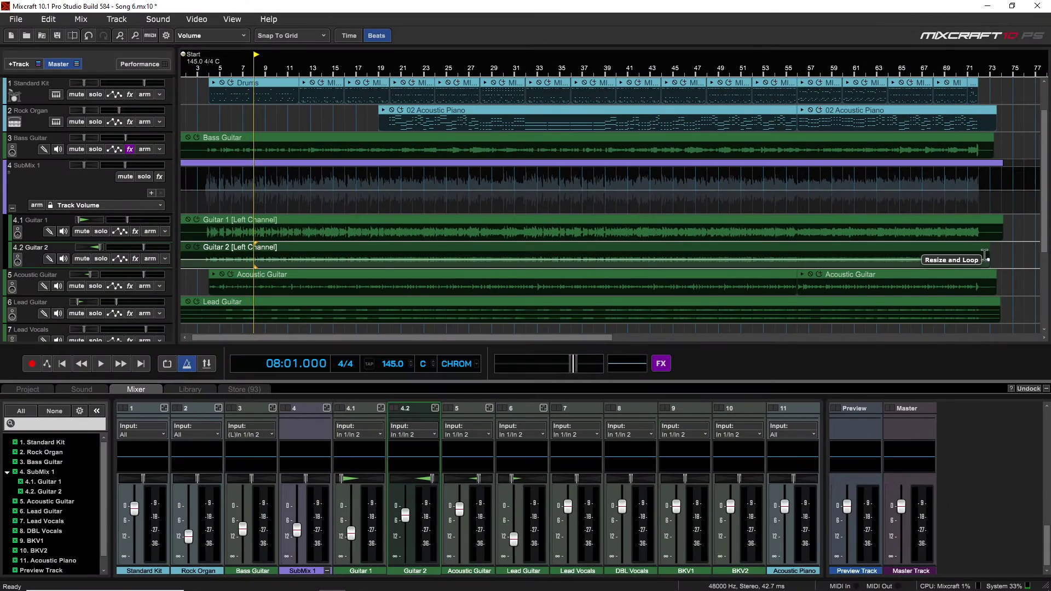
pyautogui.click(986, 254)
pyautogui.scroll(3, 988, 253)
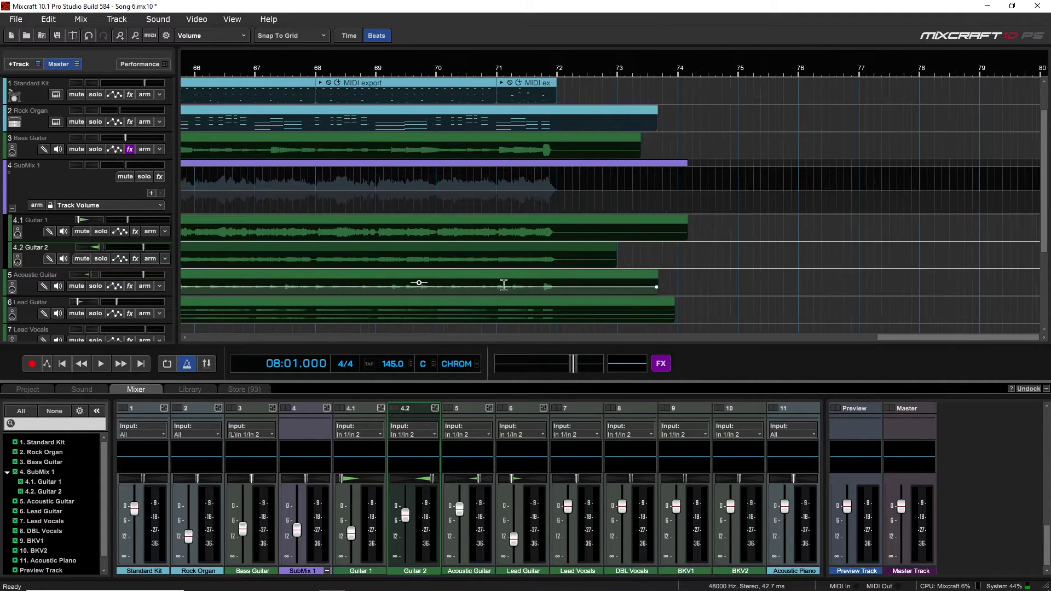
pyautogui.scroll(3, 498, 279)
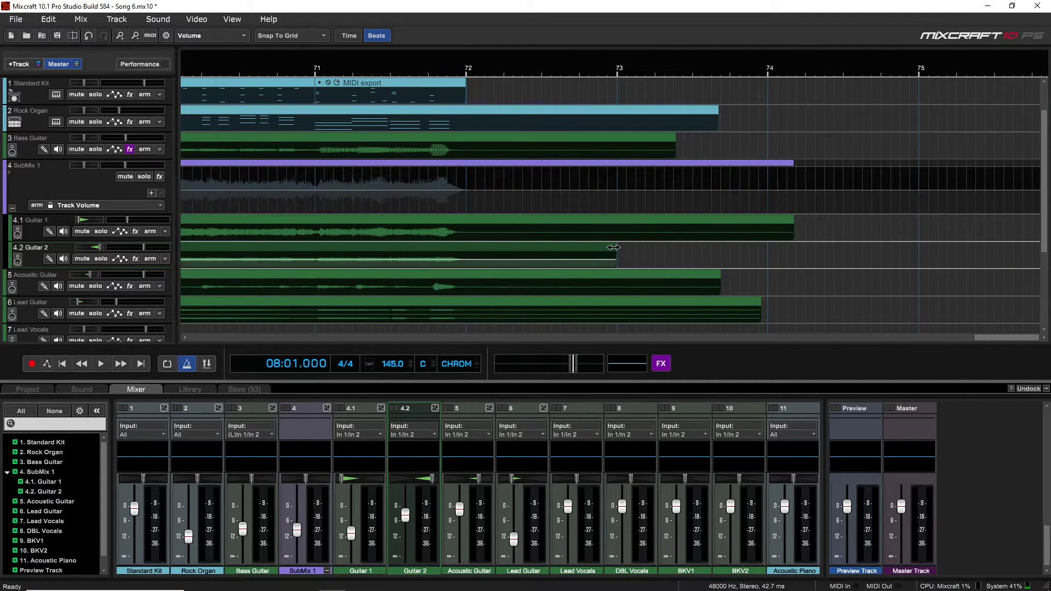
pyautogui.moveTo(615, 247); pyautogui.dragTo(464, 251)
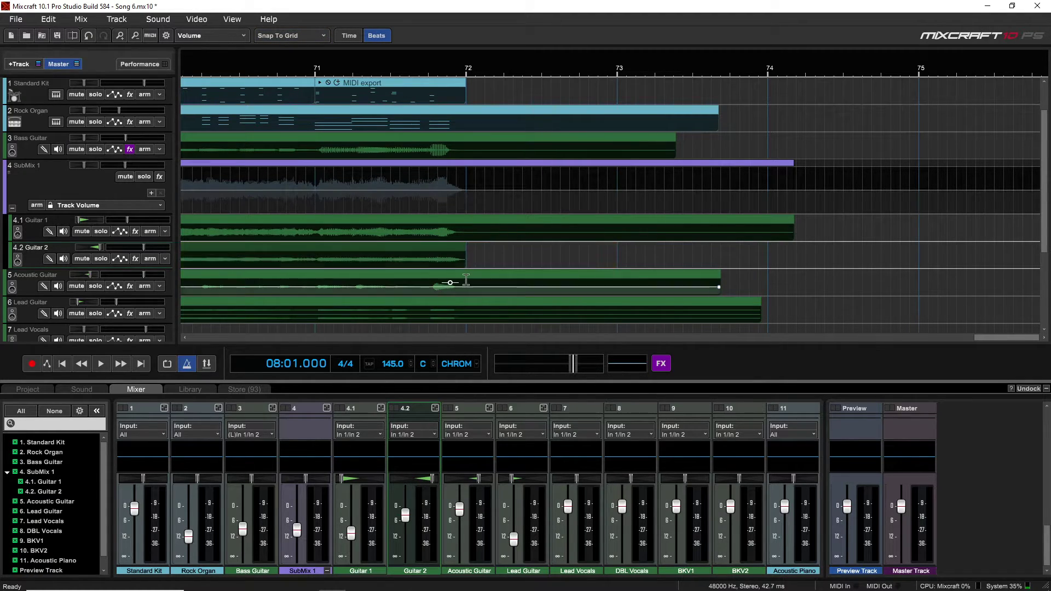
# Trim away the beginning of the Guitar 2 clip by dragging its left edge rightward
pyautogui.moveTo(996, 336); pyautogui.dragTo(178, 363)
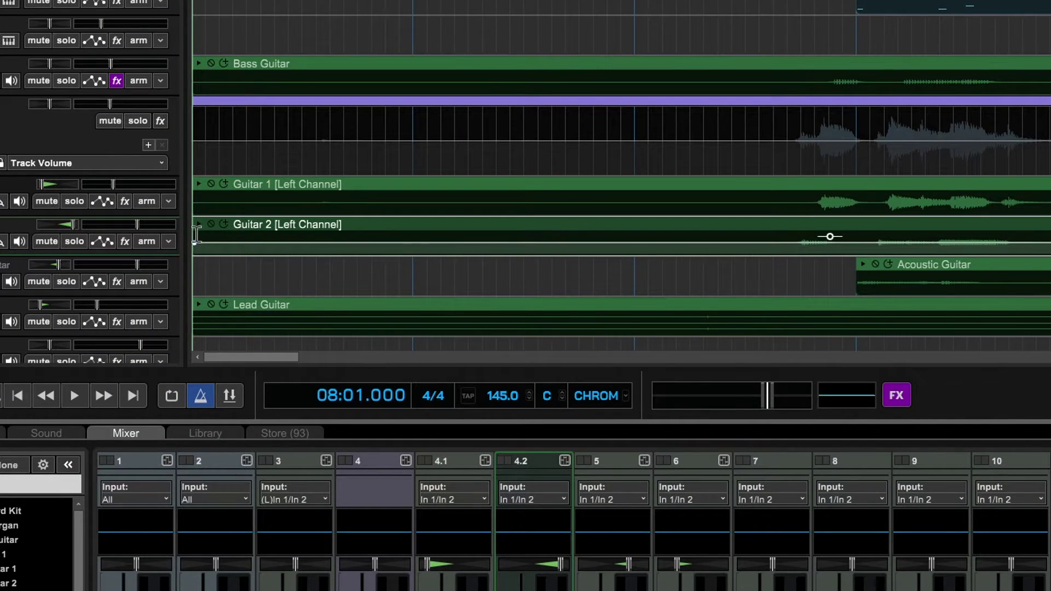
pyautogui.click(193, 233)
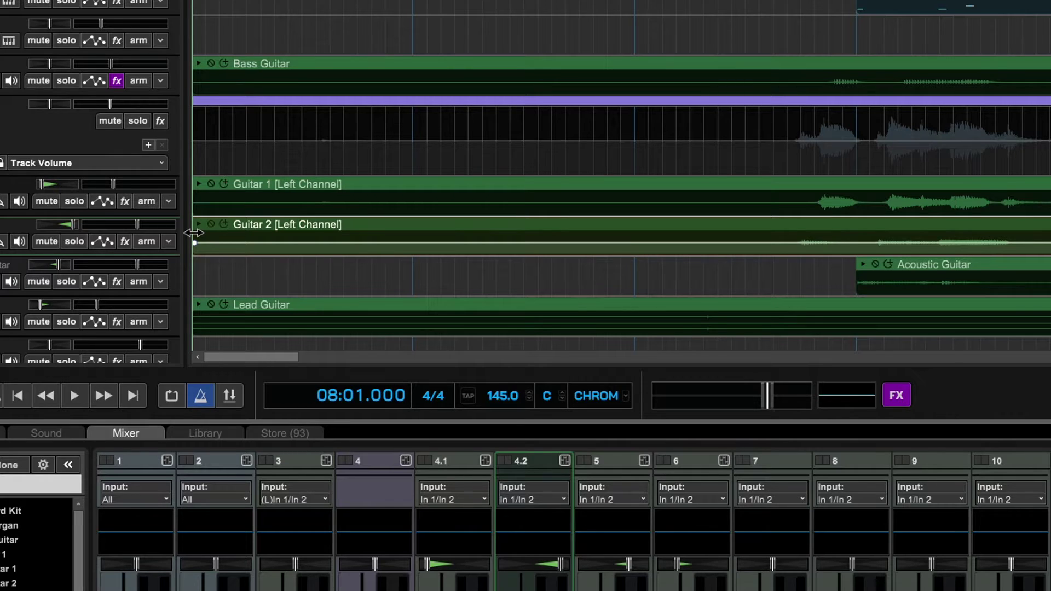
pyautogui.moveTo(193, 234); pyautogui.dragTo(793, 271)
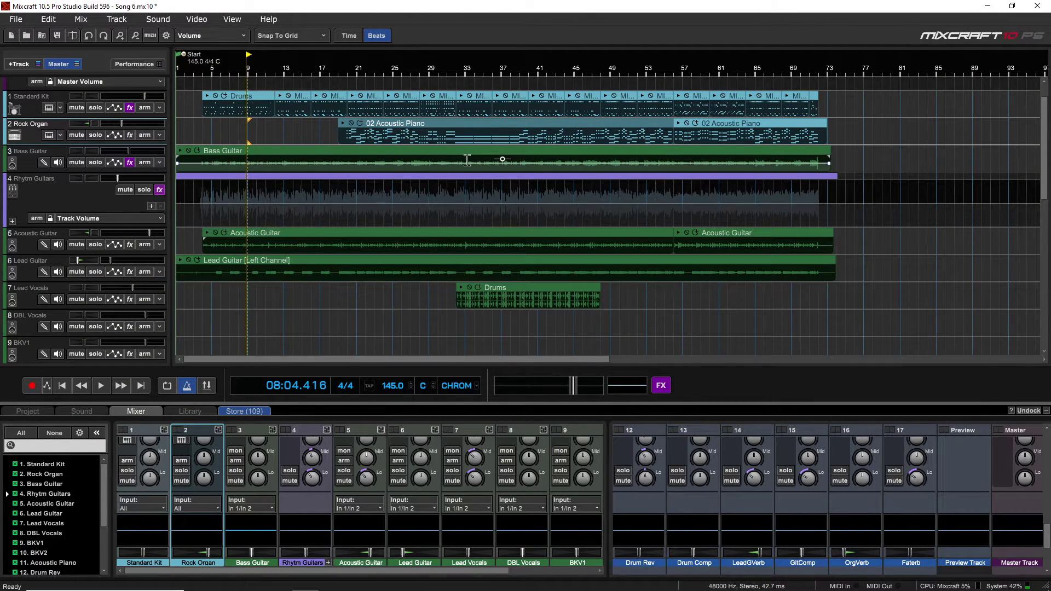
# Split the Bass Guitar clip at bar 33 using the context-menu SPLIT command
pyautogui.moveTo(465, 158); pyautogui.dragTo(539, 164)
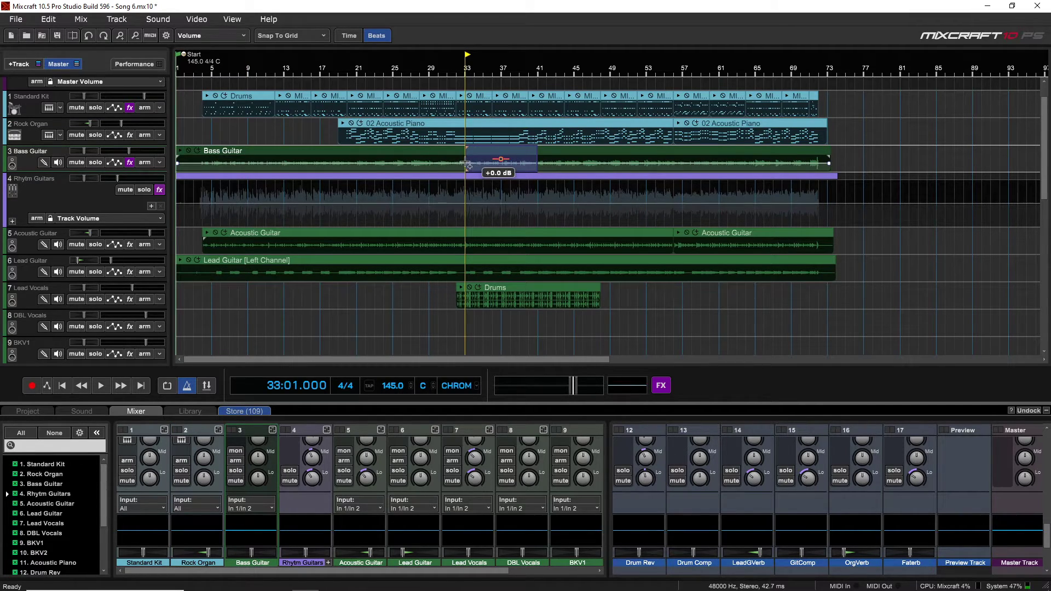
pyautogui.click(467, 164)
pyautogui.click(484, 157)
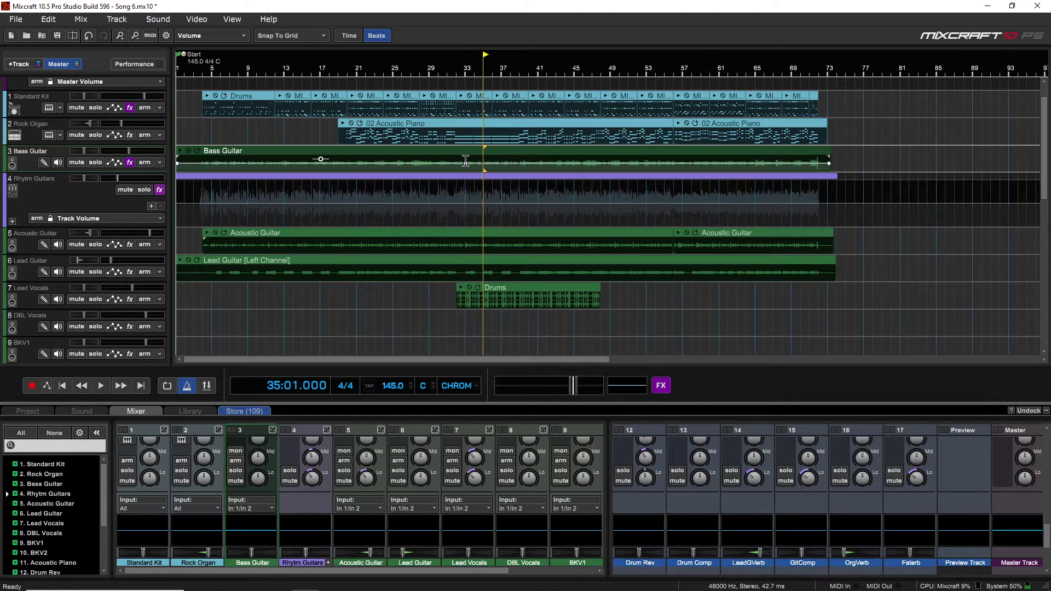
pyautogui.click(465, 159)
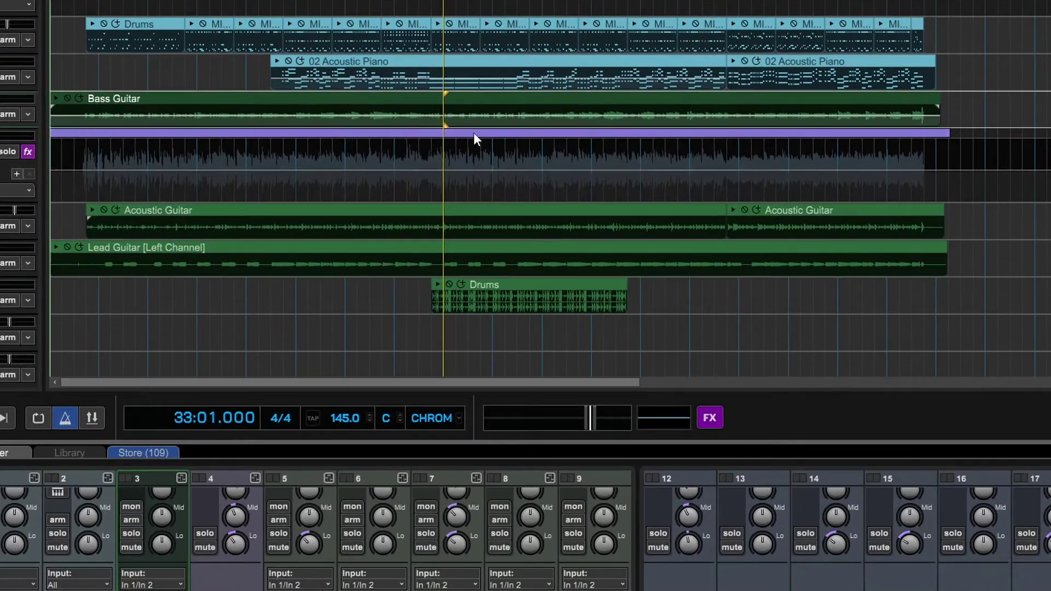
pyautogui.rightClick(443, 112)
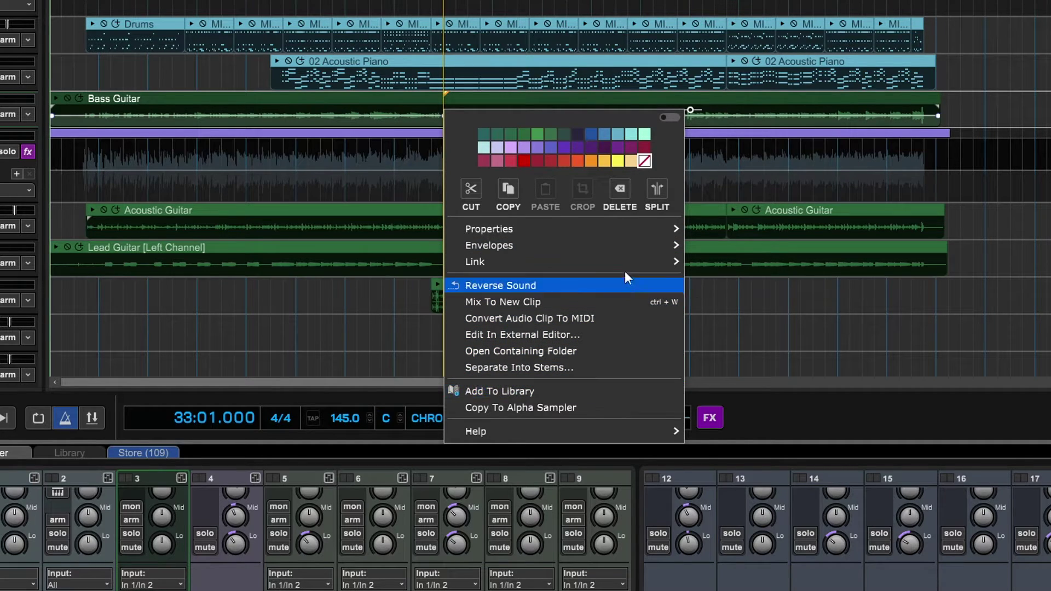
pyautogui.click(659, 192)
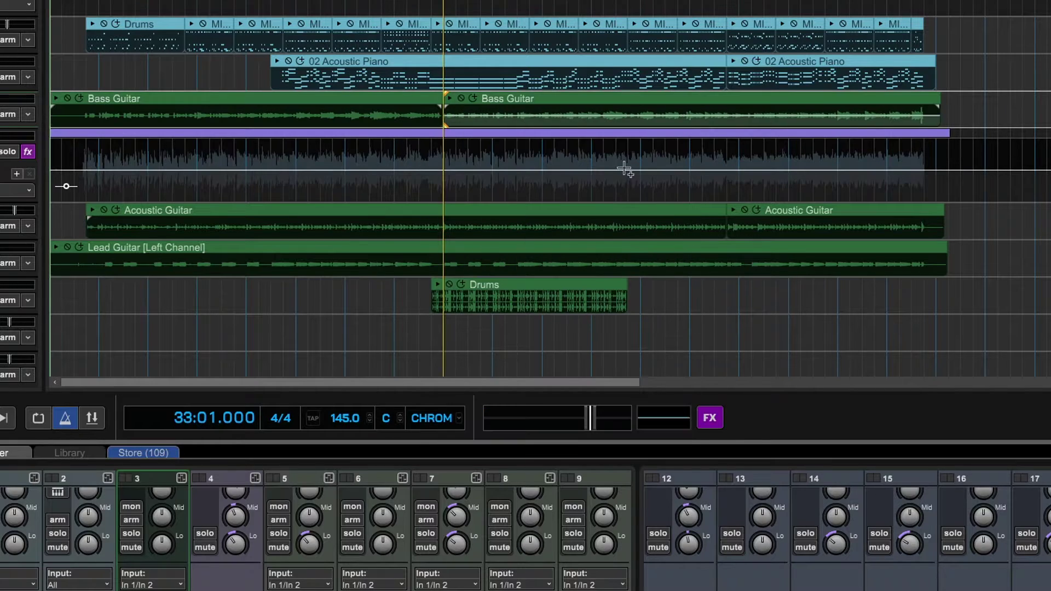
# Move the playhead between bars 31 and 39, leaving it at bar 38
pyautogui.click(481, 109)
pyautogui.click(422, 108)
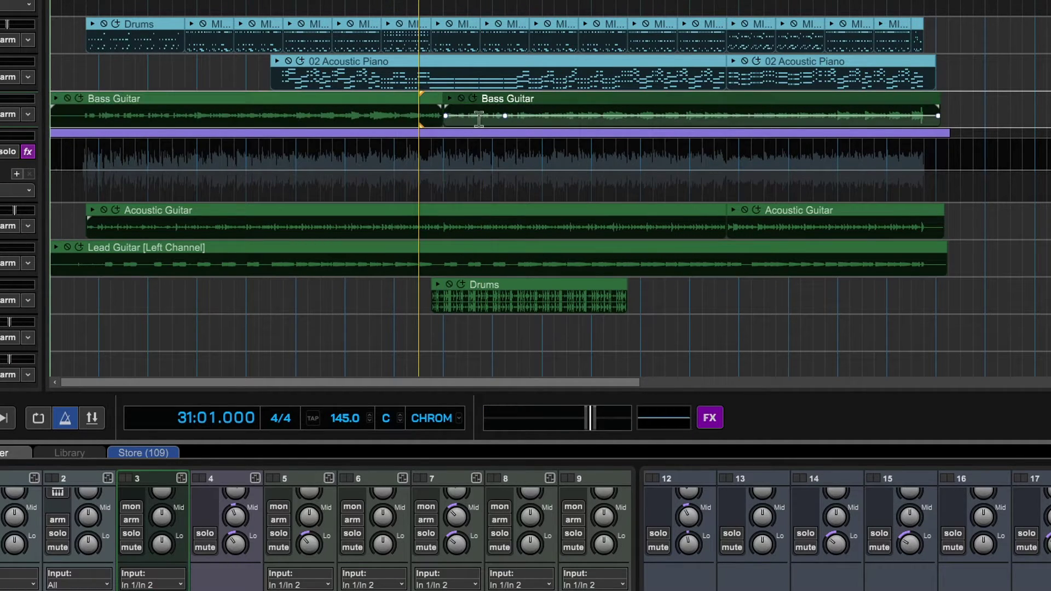
pyautogui.click(409, 100)
pyautogui.click(524, 101)
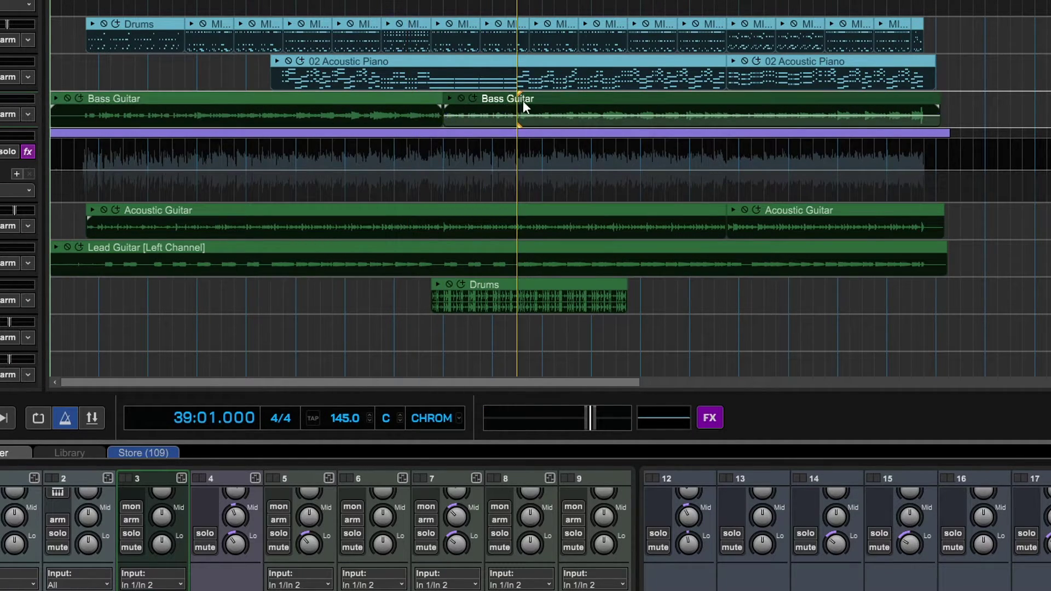
pyautogui.click(416, 103)
pyautogui.click(503, 113)
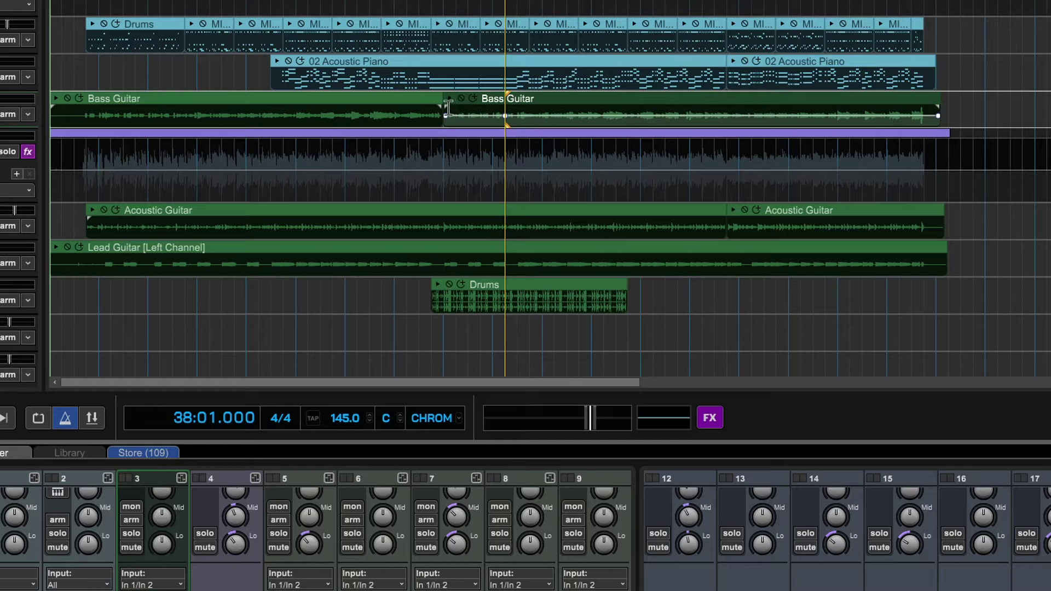
# Split the Bass Guitar clip again at bar 41
pyautogui.moveTo(444, 108)
pyautogui.mouseDown()
pyautogui.moveTo(544, 107)
pyautogui.moveTo(446, 108)
pyautogui.mouseUp()
pyautogui.click(542, 107)
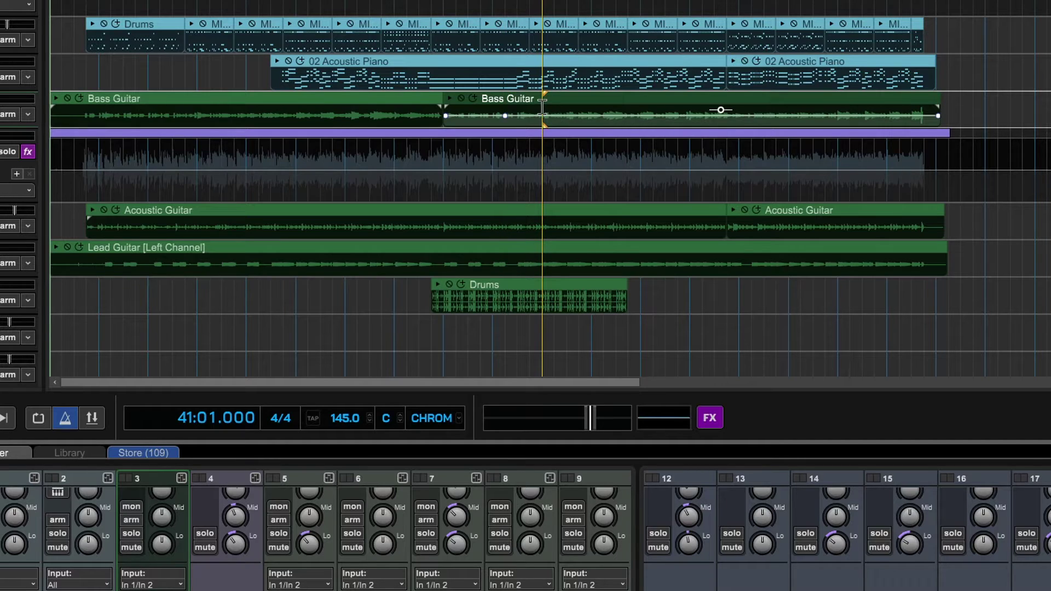
pyautogui.rightClick(542, 108)
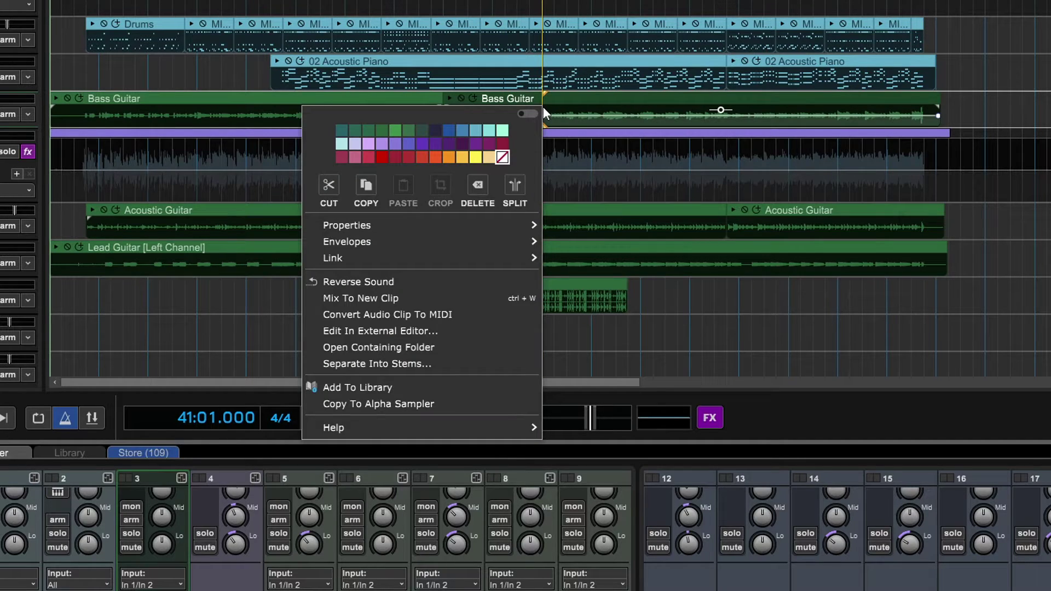
pyautogui.click(511, 187)
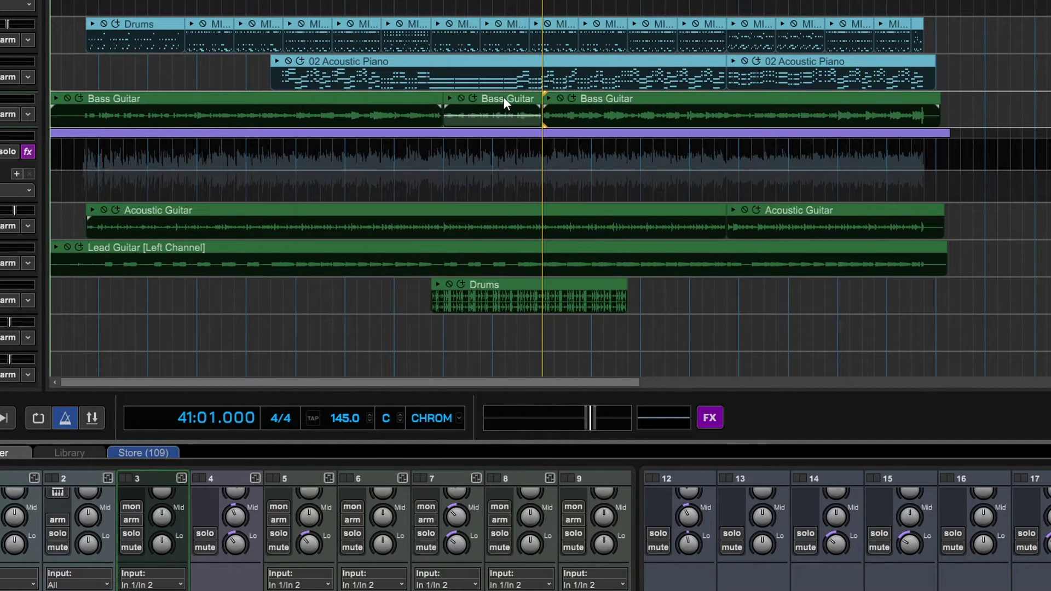
# Delete the middle Bass Guitar section between bars 33 and 41
pyautogui.click(503, 96)
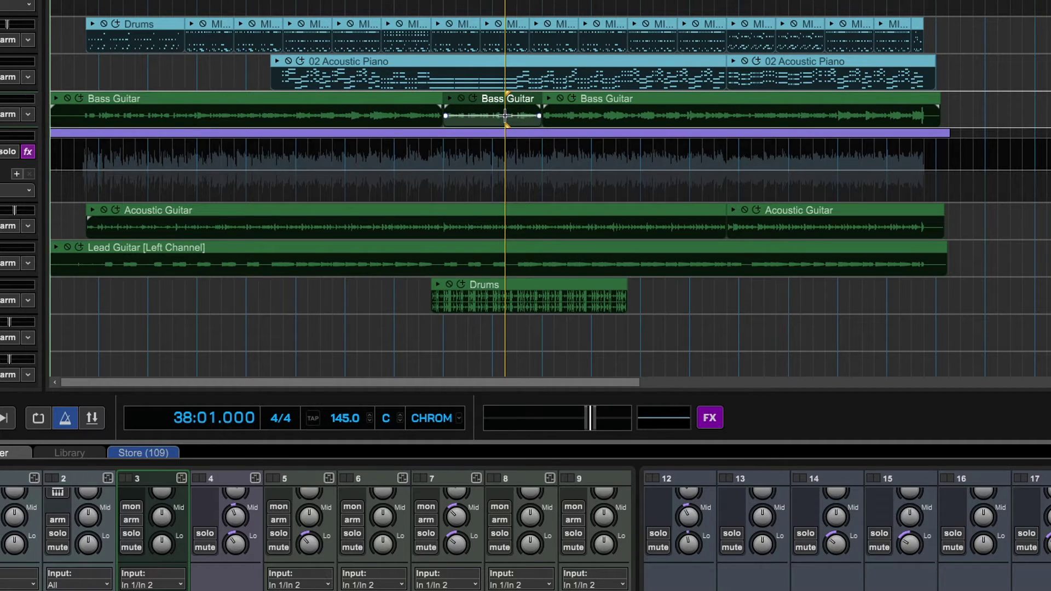
pyautogui.moveTo(505, 116)
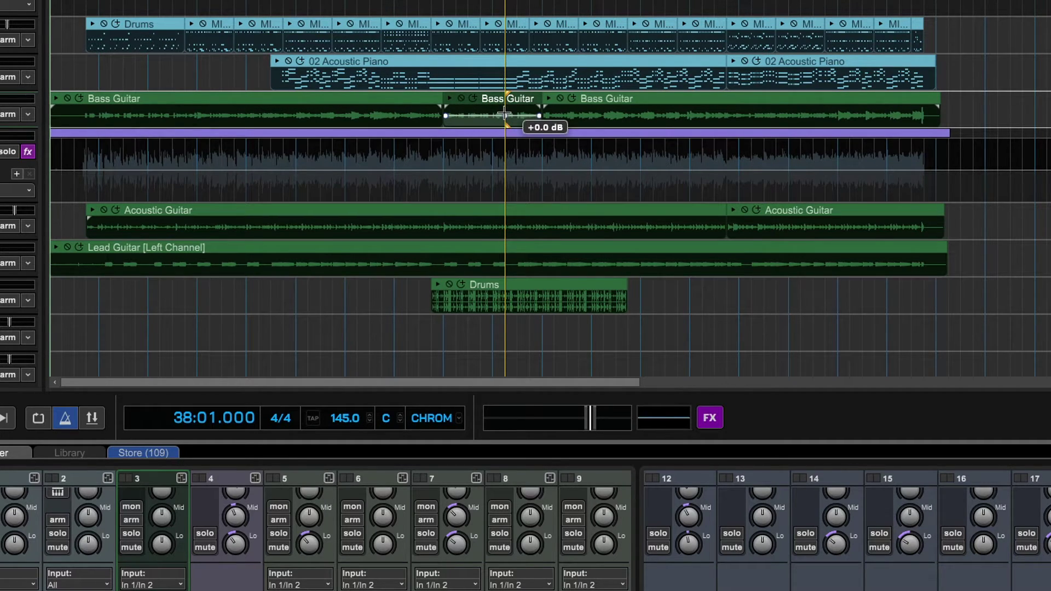
pyautogui.press('Delete')
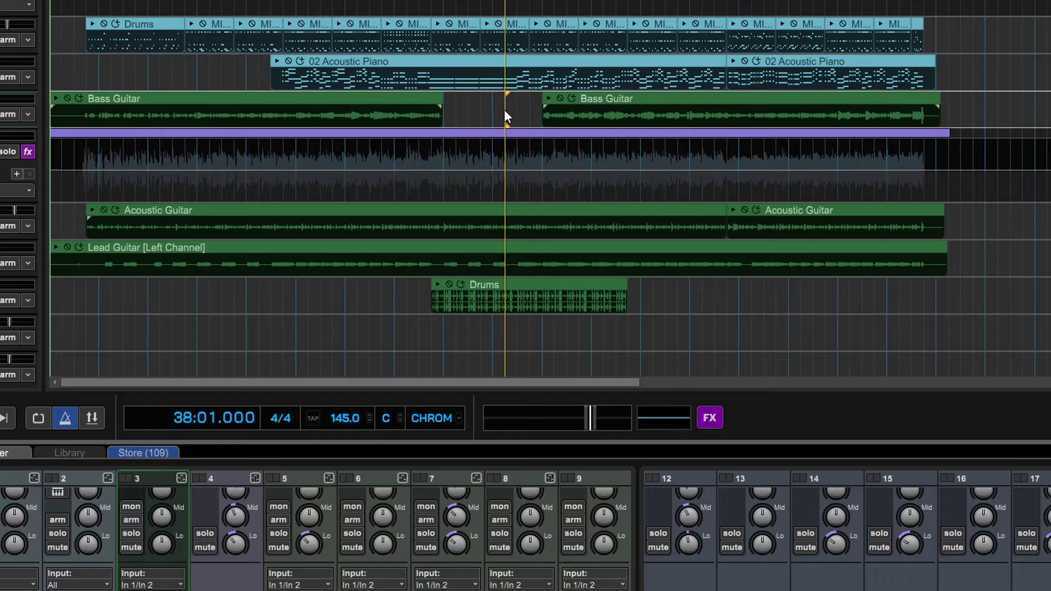
pyautogui.hotkey('ctrl', 'z')
pyautogui.rightClick(505, 102)
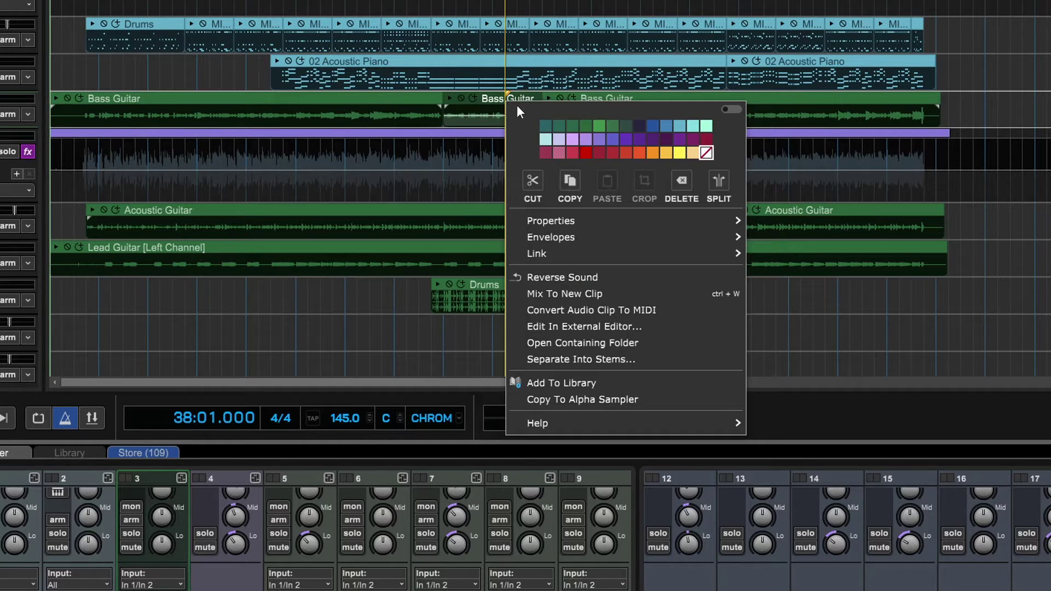
pyautogui.click(680, 182)
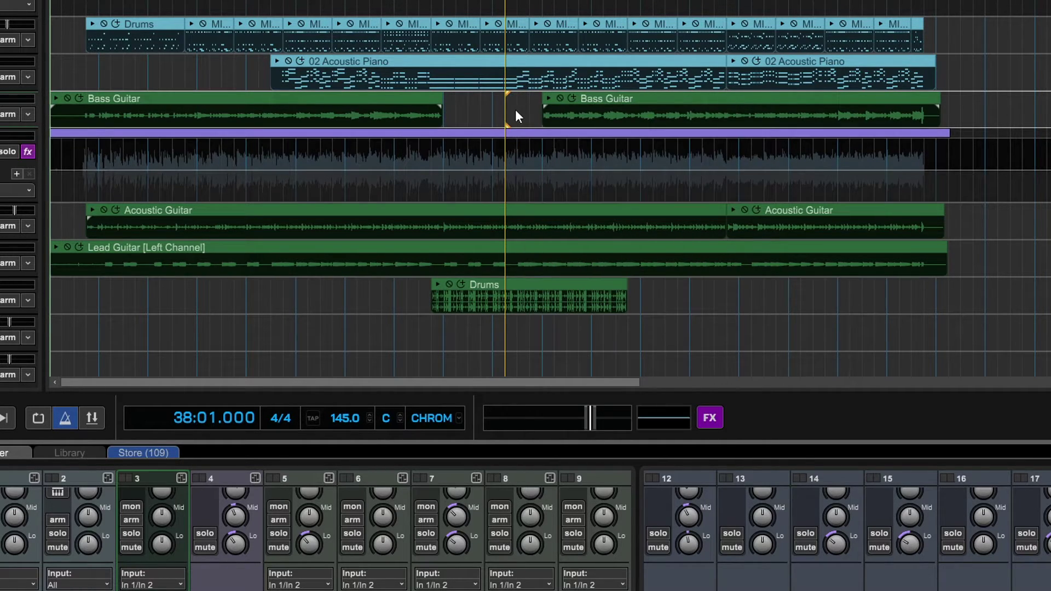
pyautogui.hotkey('ctrl', 'z')
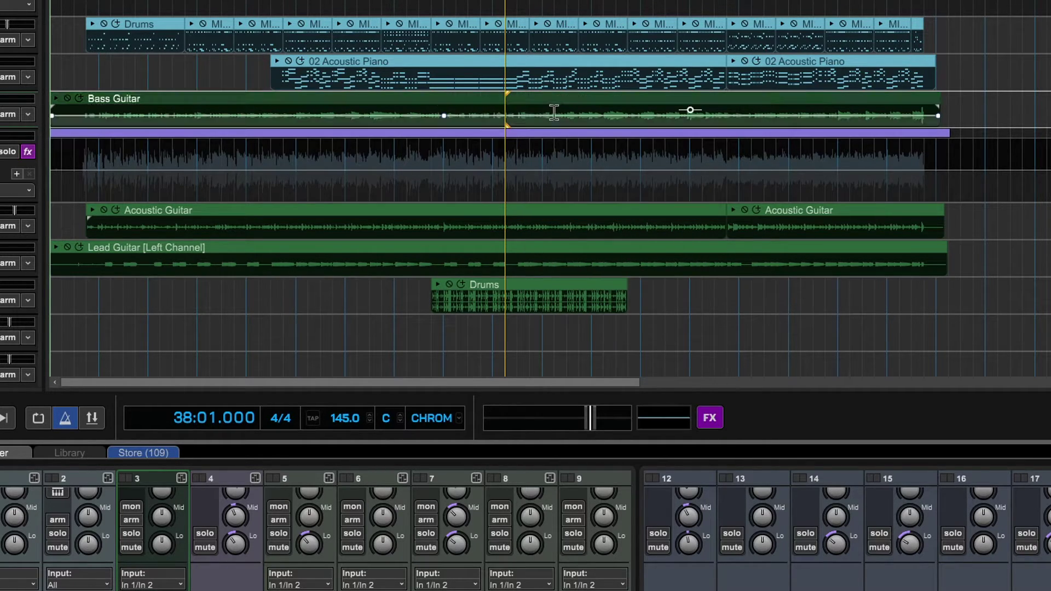
pyautogui.click(559, 57)
pyautogui.click(508, 62)
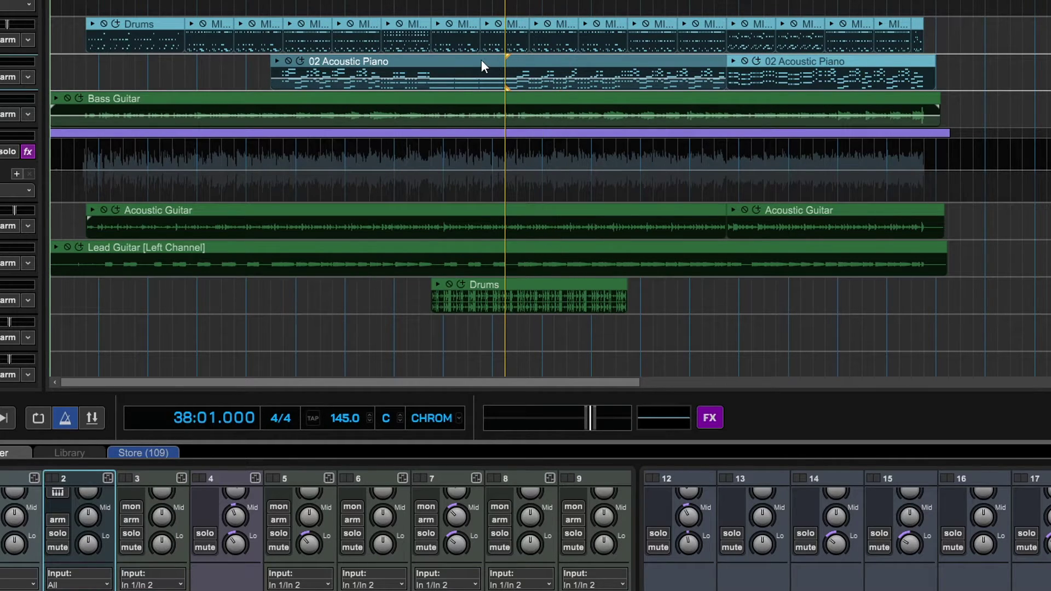
pyautogui.click(481, 61)
pyautogui.rightClick(481, 60)
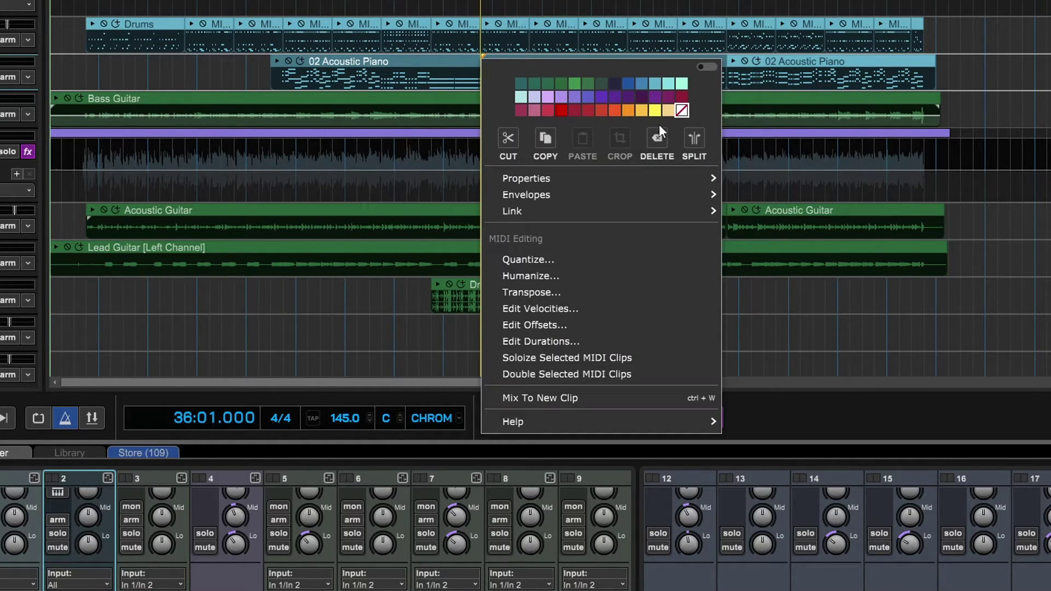
pyautogui.click(694, 145)
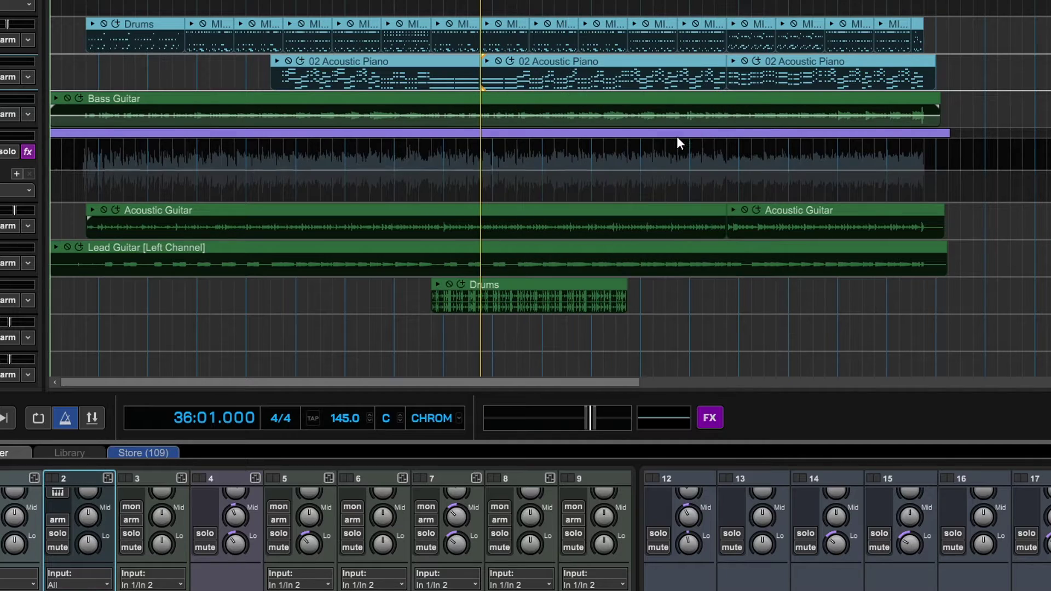
pyautogui.click(540, 58)
pyautogui.click(425, 58)
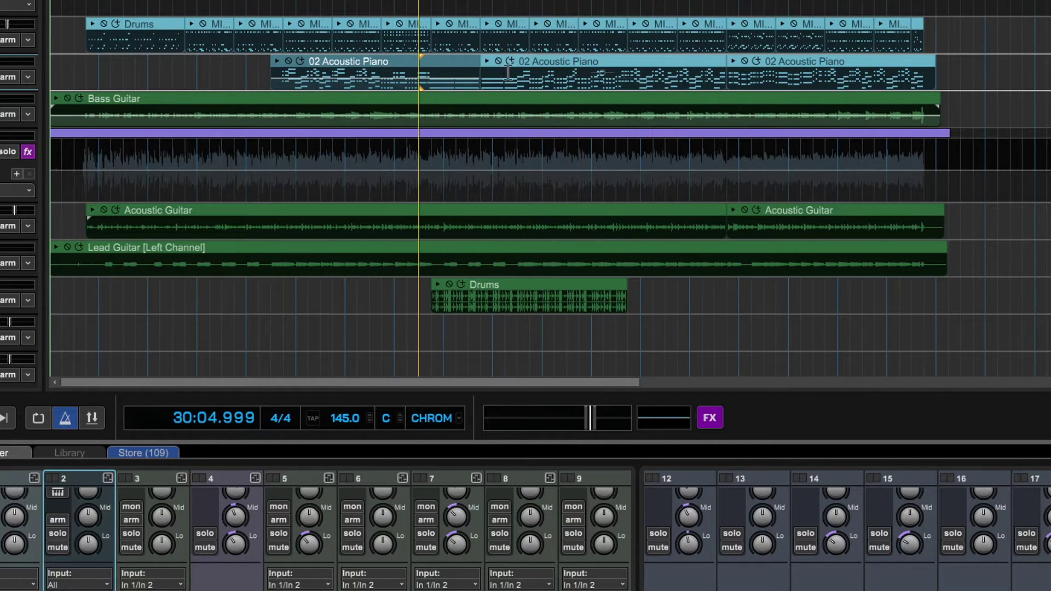
pyautogui.click(563, 57)
pyautogui.hotkey('ctrl', 'z')
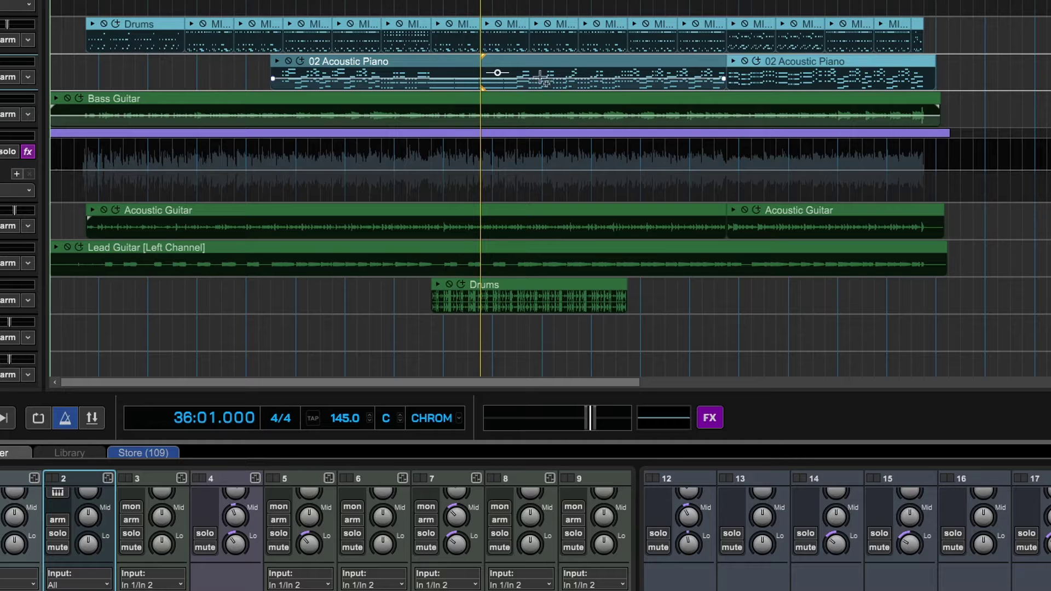
pyautogui.click(478, 102)
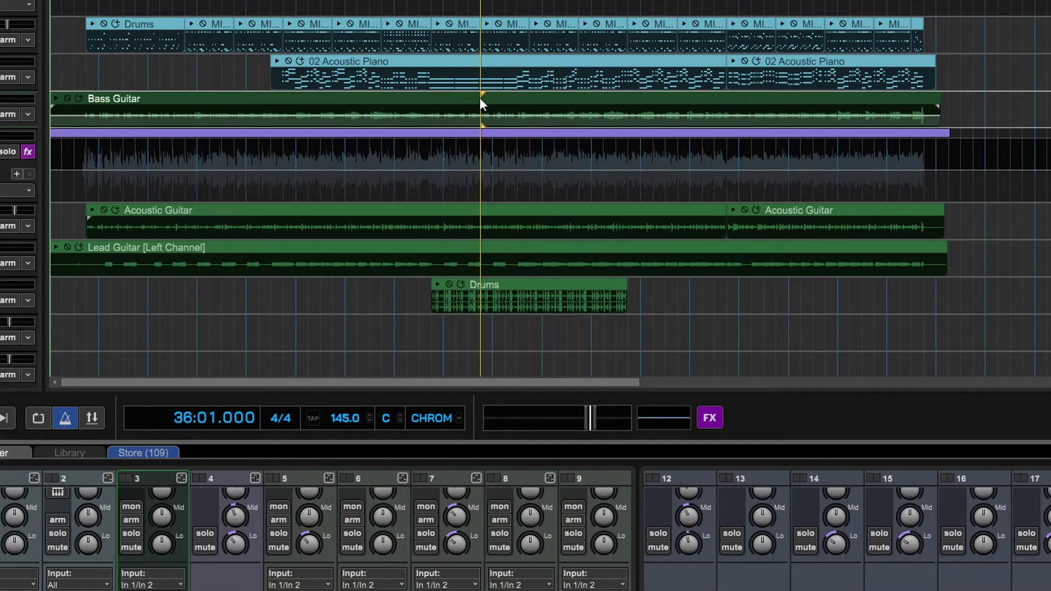
pyautogui.moveTo(422, 86)
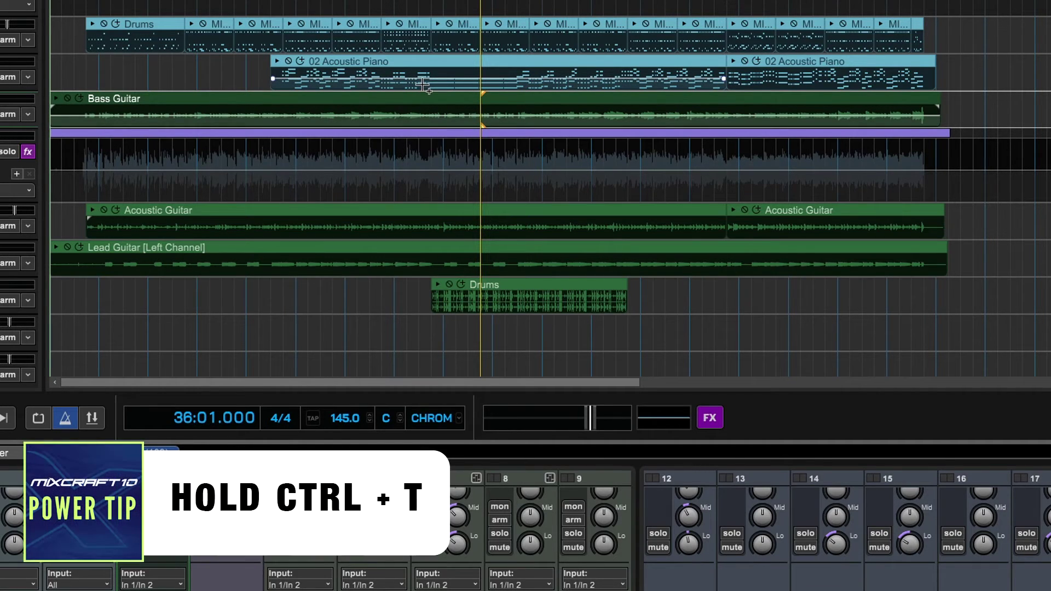
pyautogui.hotkey('ctrl', 't')
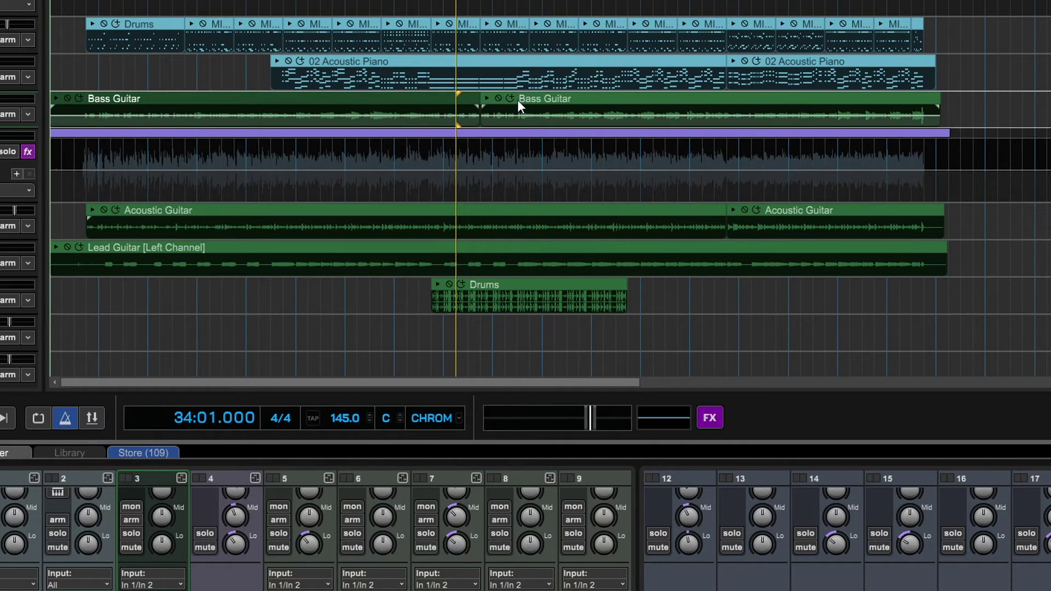
pyautogui.hotkey('ctrl', 'z')
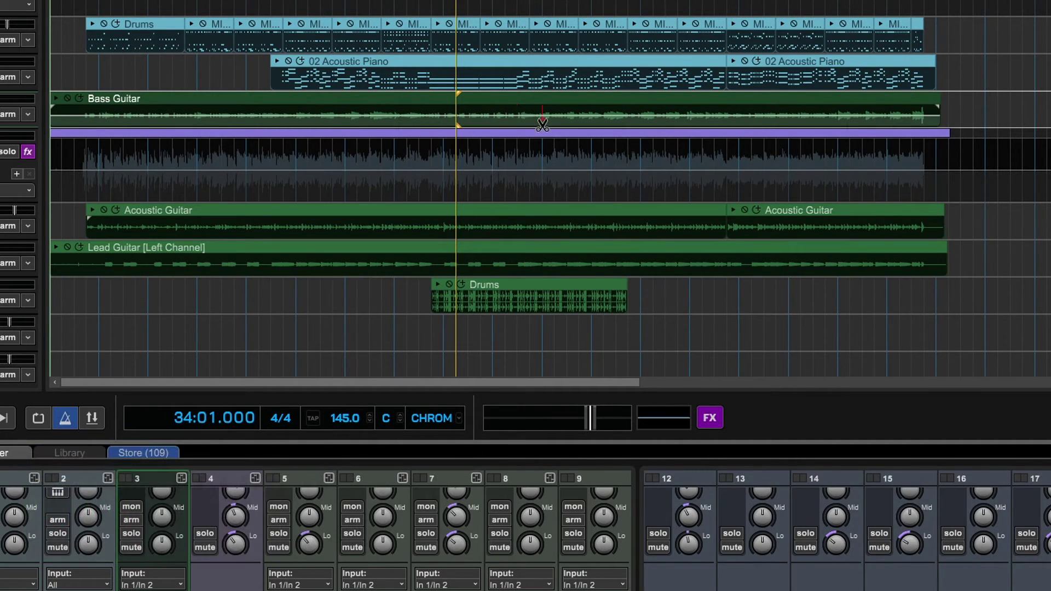
pyautogui.click(641, 120)
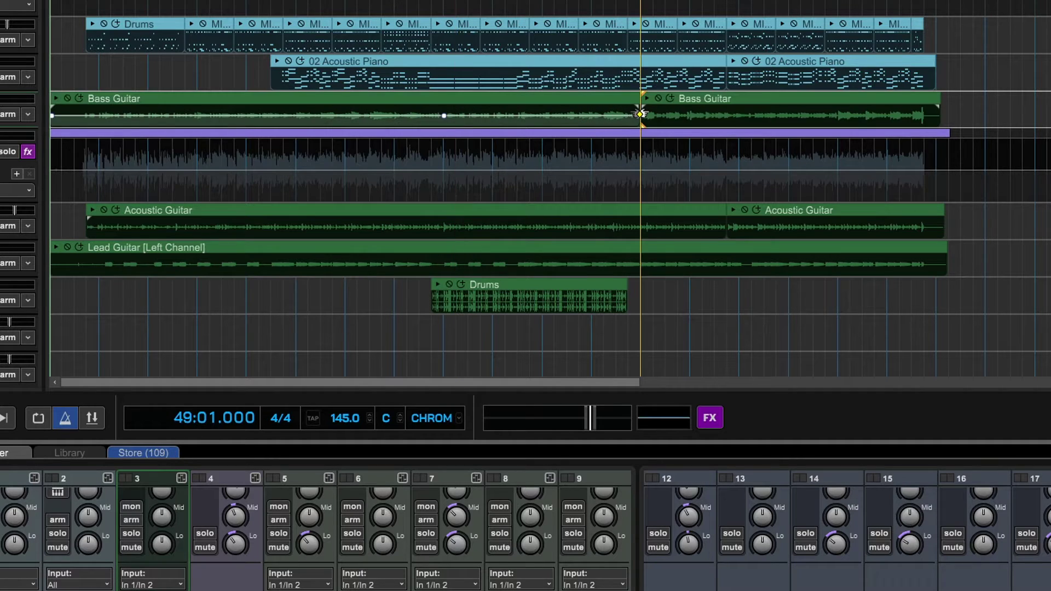
pyautogui.click(697, 99)
pyautogui.moveTo(674, 75)
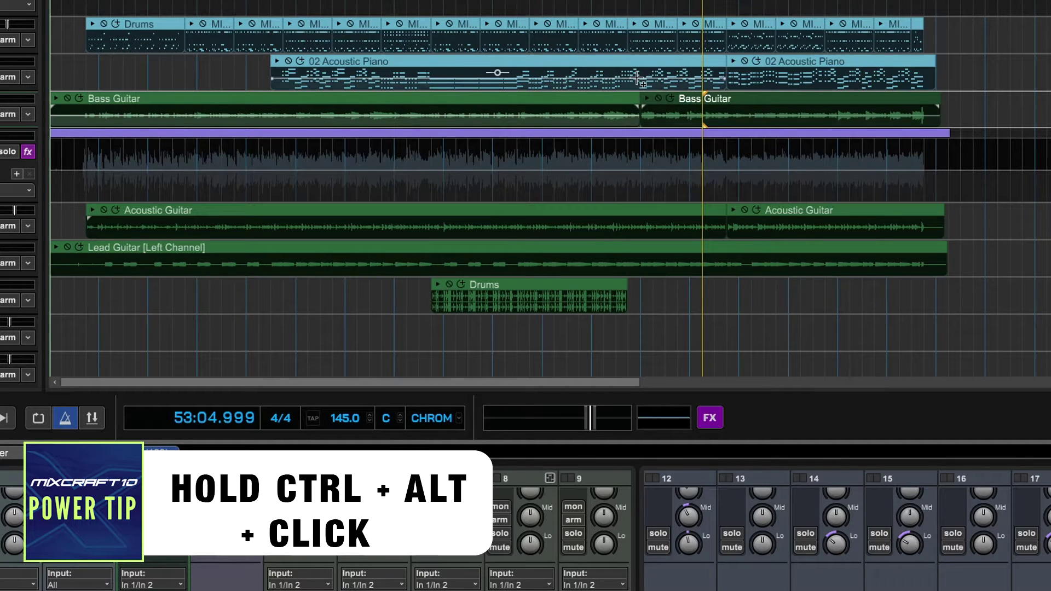
pyautogui.keyDown('ctrl'); pyautogui.keyDown('alt'); pyautogui.click(630, 107); pyautogui.keyUp('alt'); pyautogui.keyUp('ctrl')
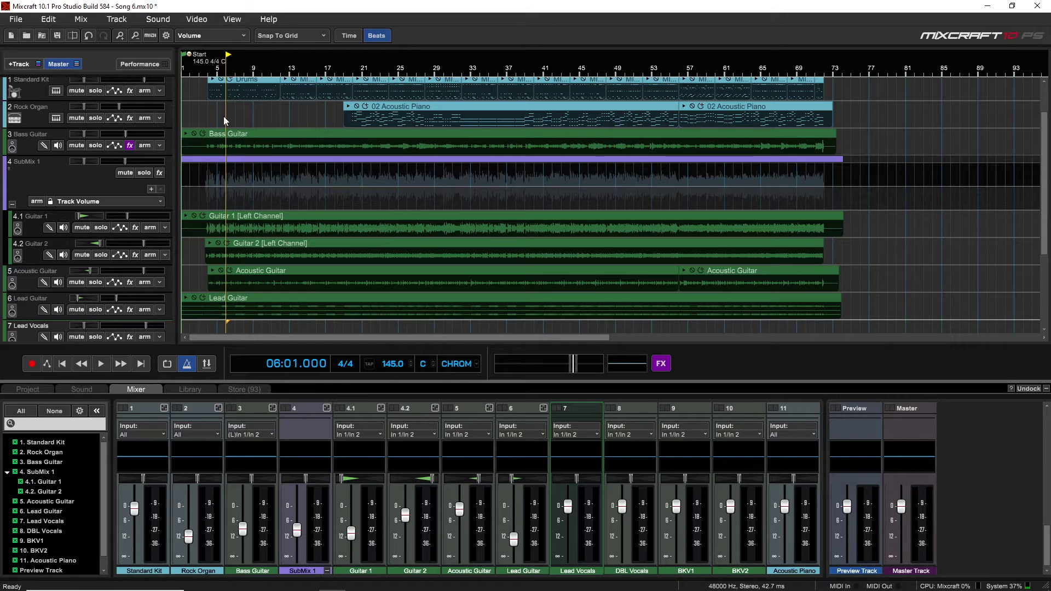
pyautogui.press('space')
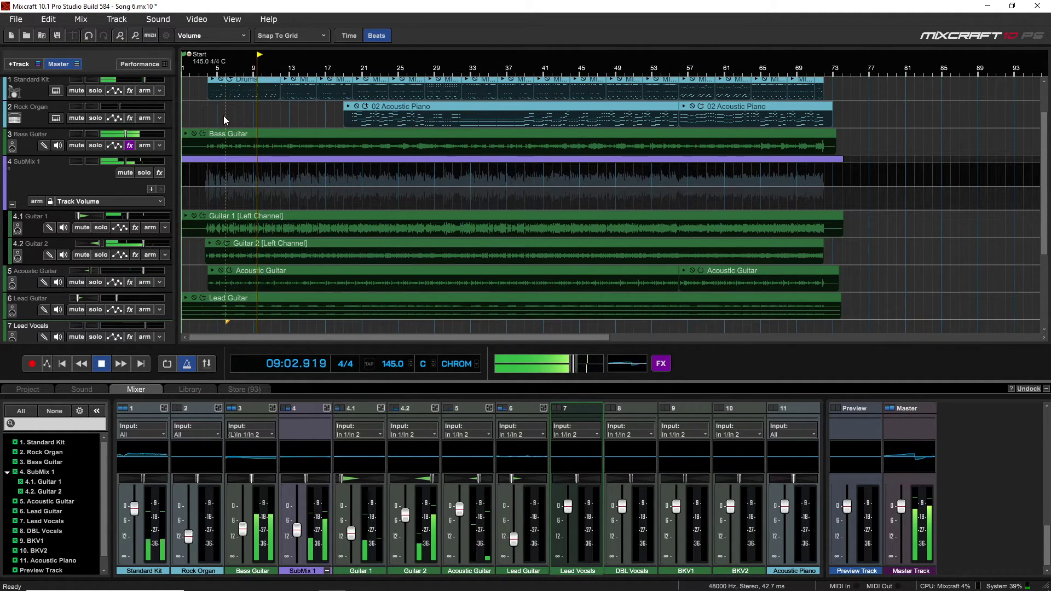
pyautogui.press('space')
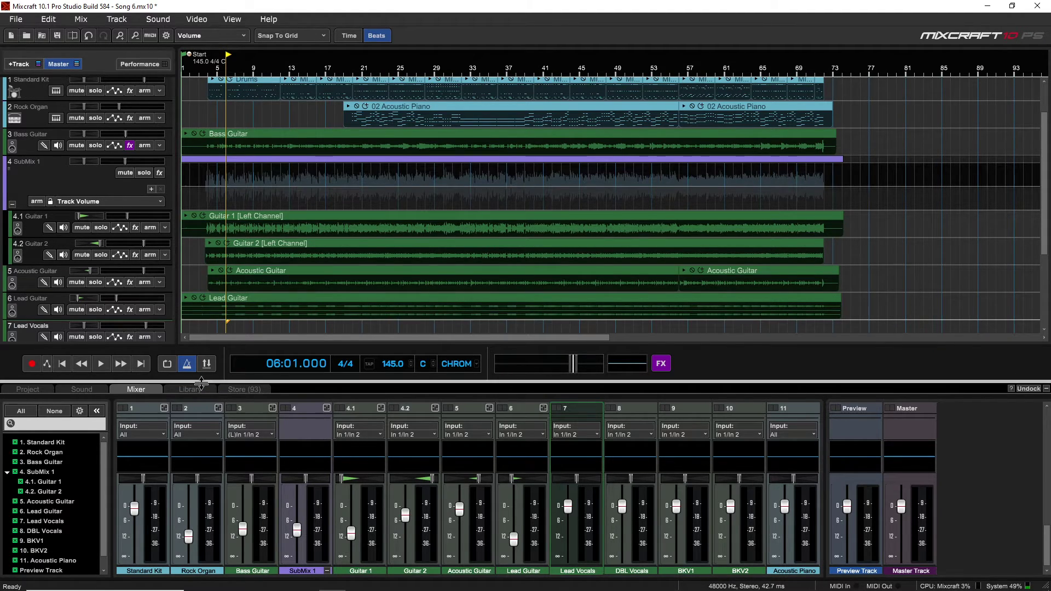
# Show the Library tab listing the 14 Latin Funk song-kit loops
pyautogui.scroll(-2, 490, 312)
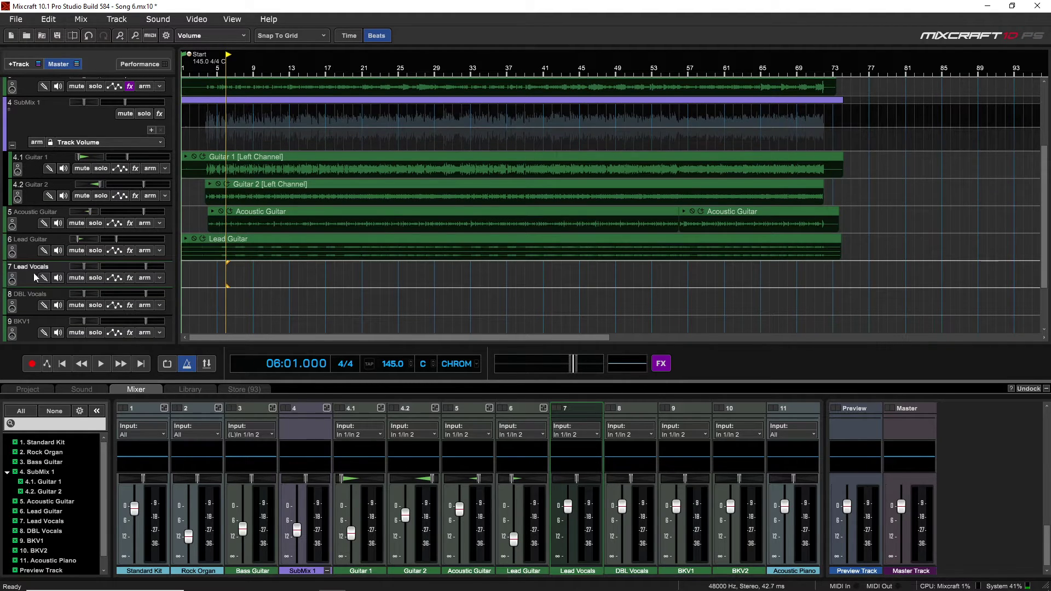
pyautogui.click(202, 392)
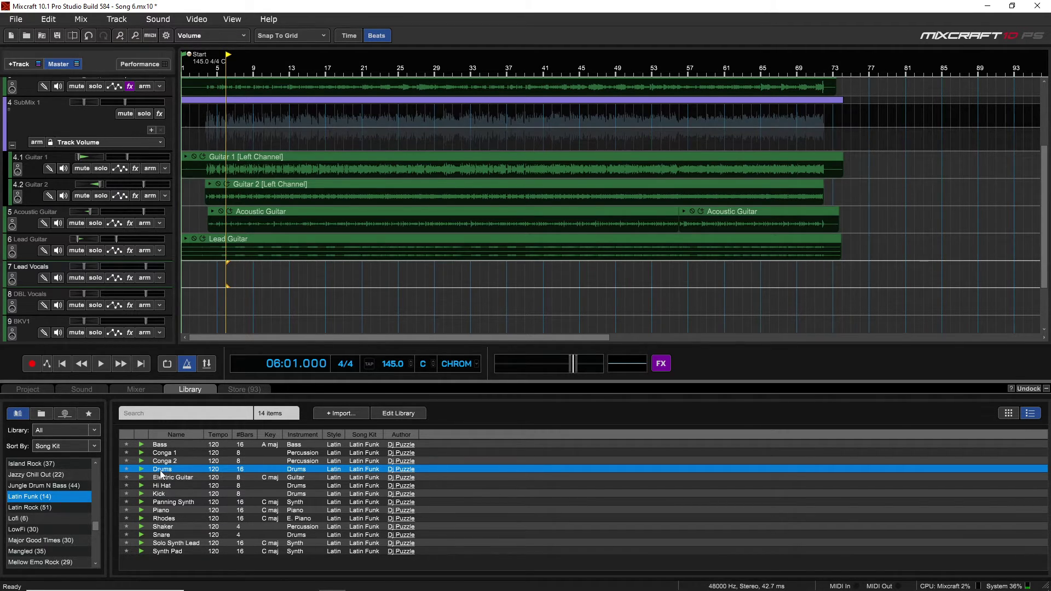
# Place the Latin Funk Drums loop at the start of Lead Vocals, then show the Mixer
pyautogui.moveTo(165, 472); pyautogui.dragTo(228, 282)
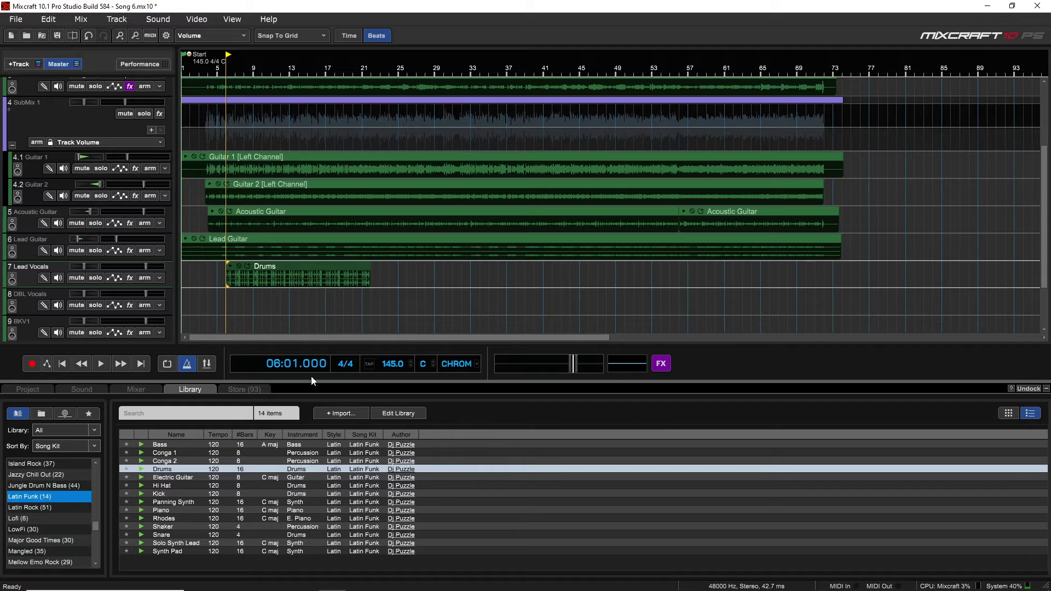
pyautogui.click(137, 390)
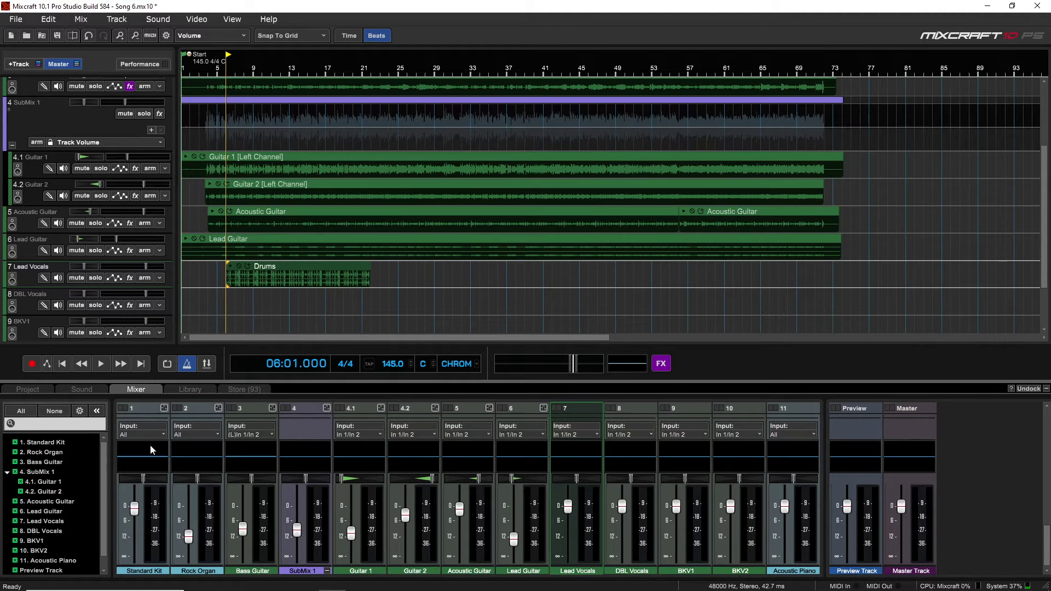
# Mute the Standard Kit track on mixer channel 1
pyautogui.scroll(2, 151, 450)
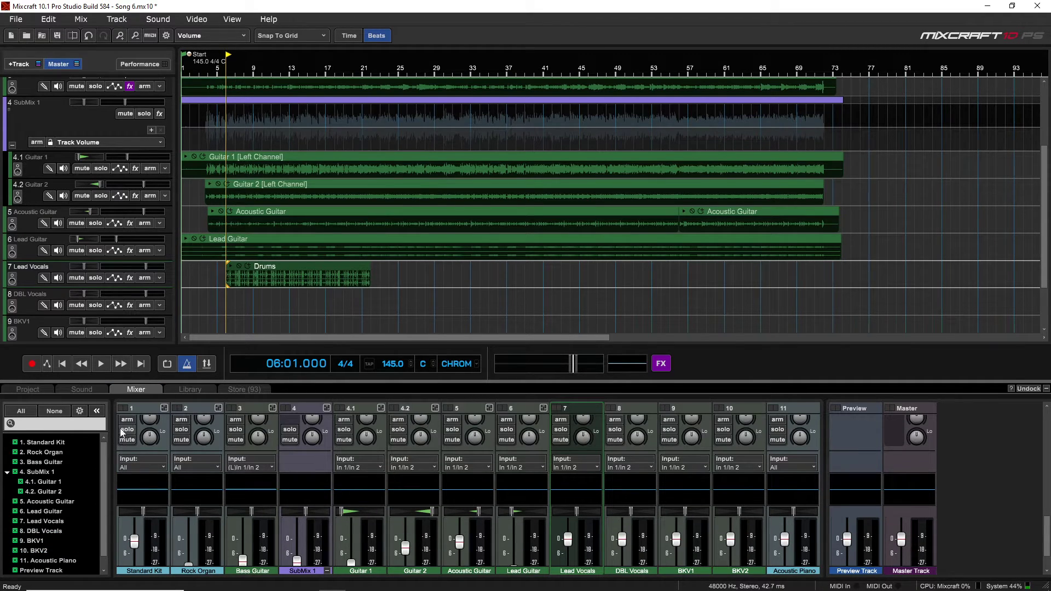
pyautogui.click(126, 440)
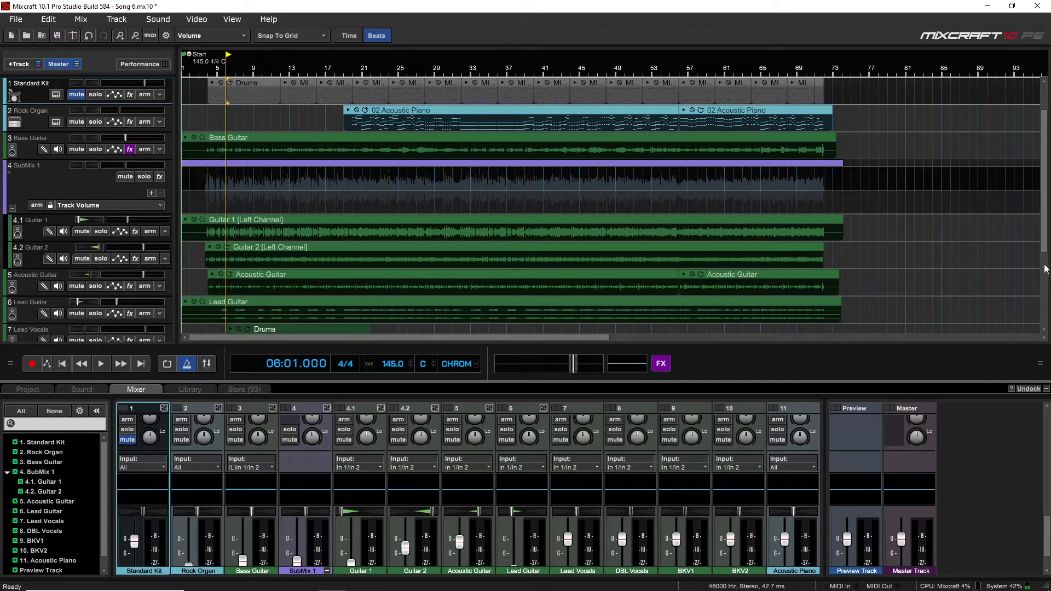
pyautogui.moveTo(1046, 240); pyautogui.dragTo(1045, 275)
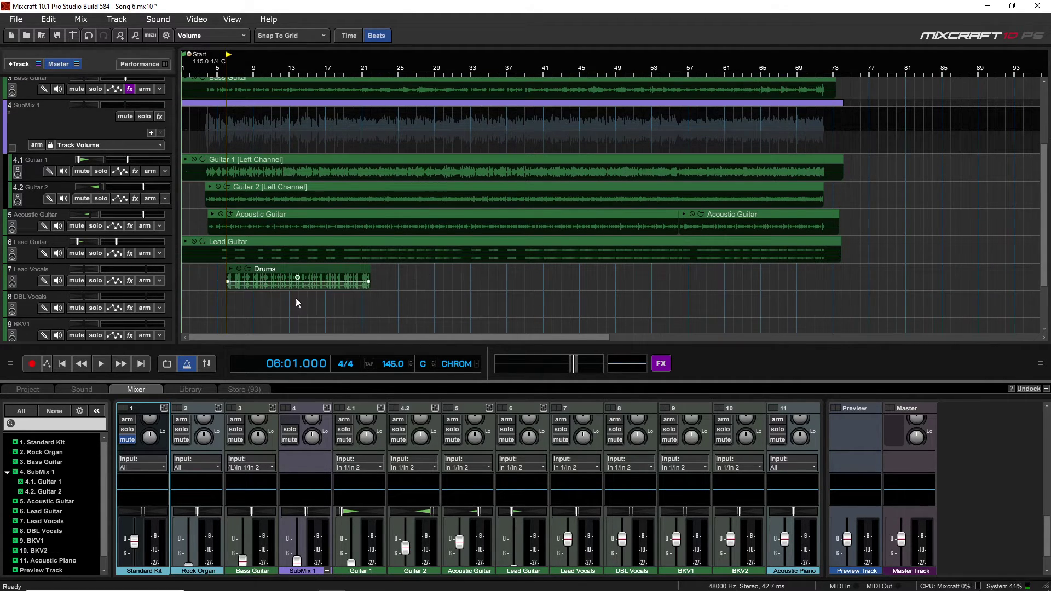
pyautogui.click(227, 300)
# Play back the Drums loop alone, then return to the loop library
pyautogui.press('space')
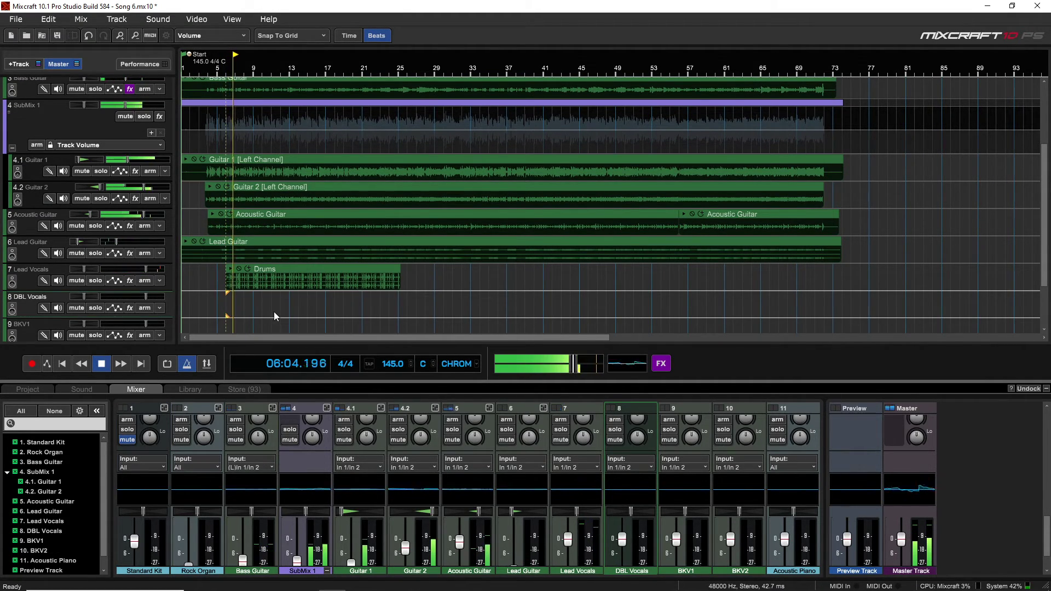
pyautogui.press('space')
pyautogui.click(292, 268)
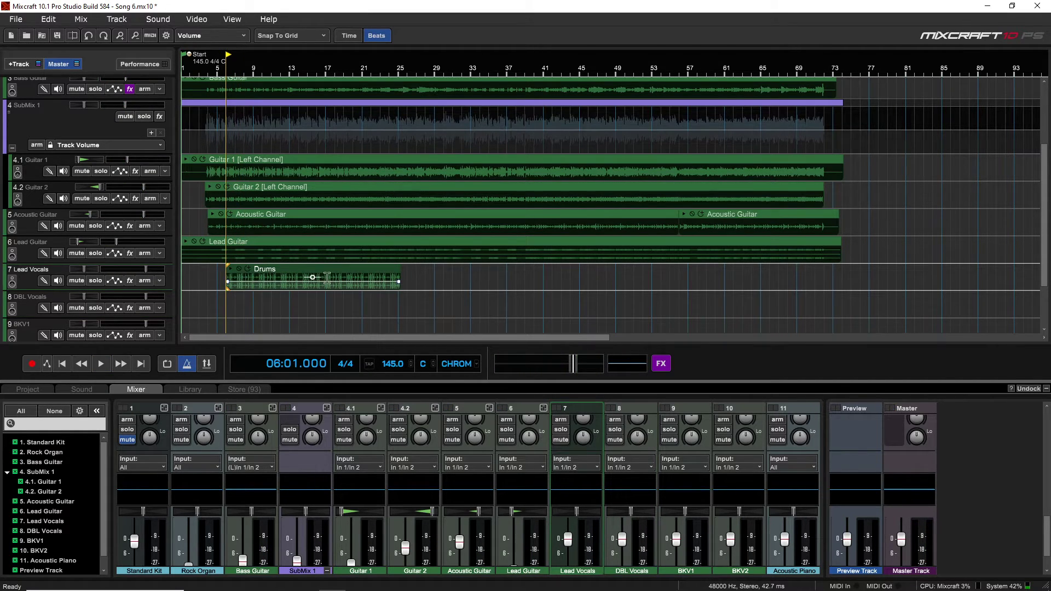
pyautogui.click(198, 389)
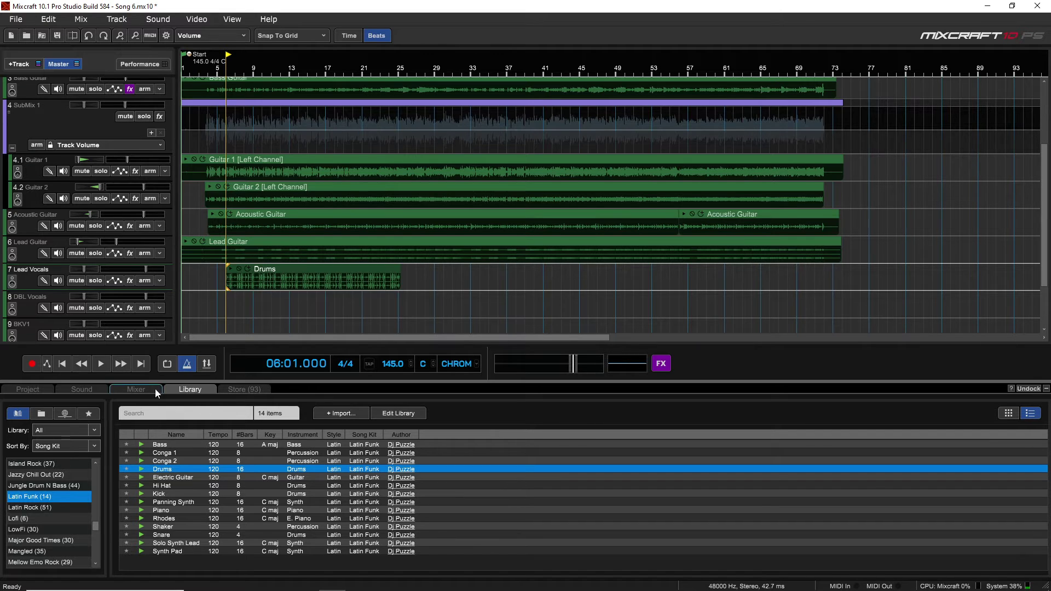
# Time-stretch the Drums clip to end earlier (82.8% rate) and play it back
pyautogui.click(136, 390)
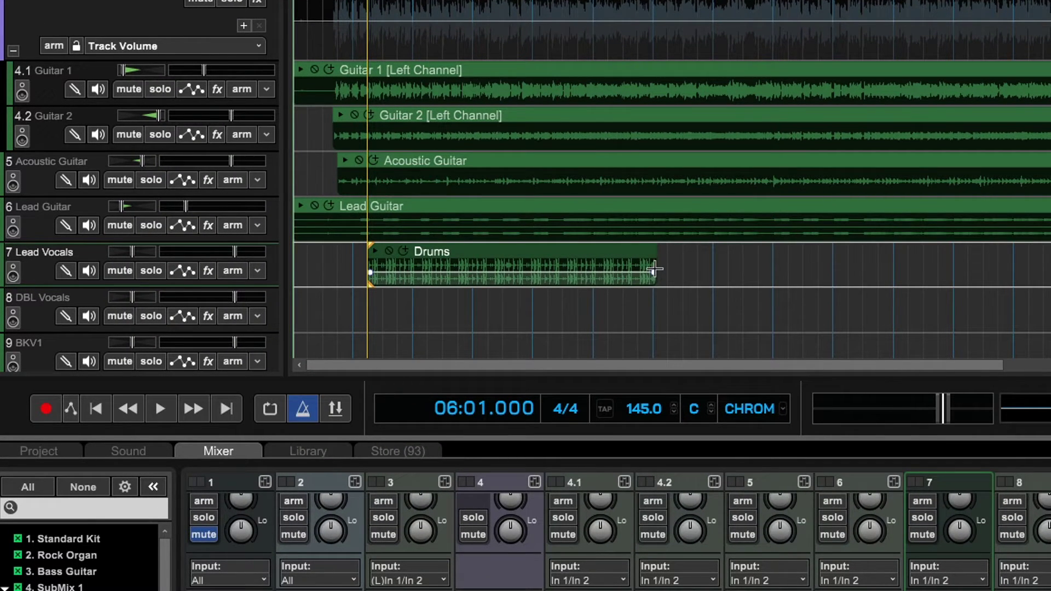
pyautogui.moveTo(657, 263)
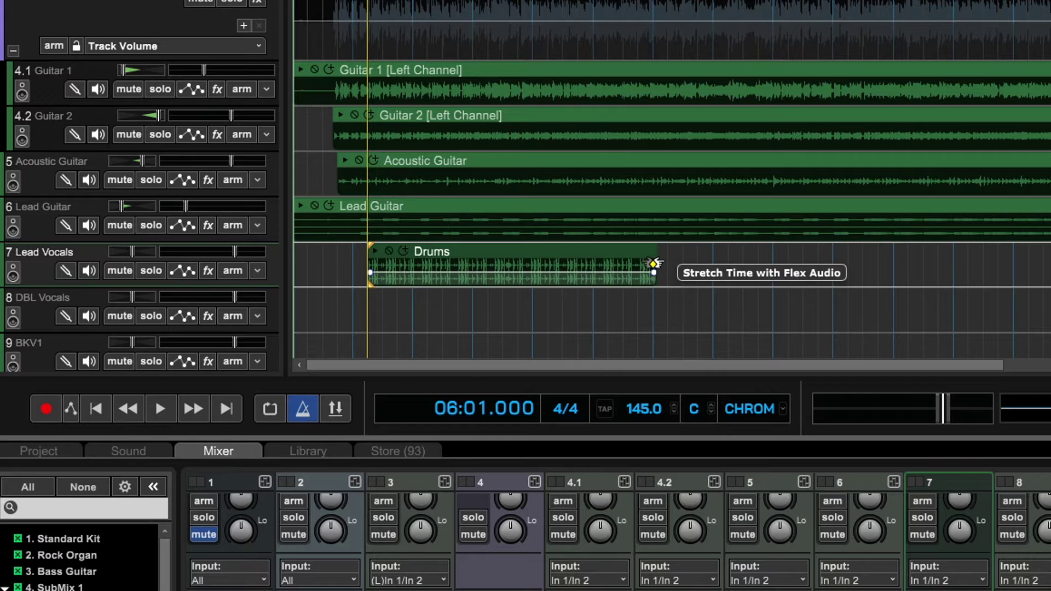
pyautogui.moveTo(656, 262); pyautogui.dragTo(603, 262)
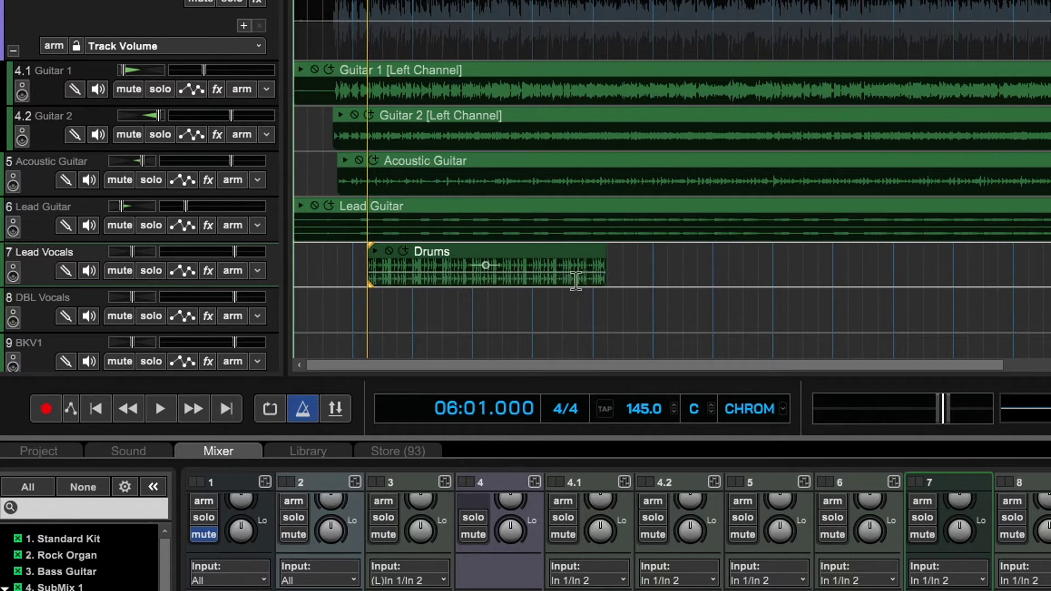
pyautogui.press('space')
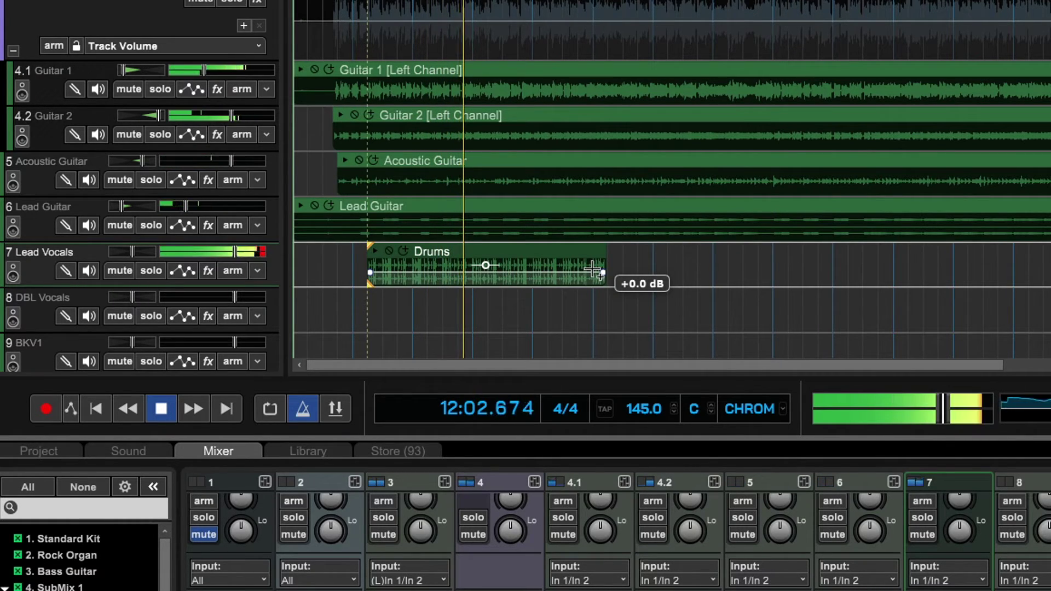
pyautogui.press('space')
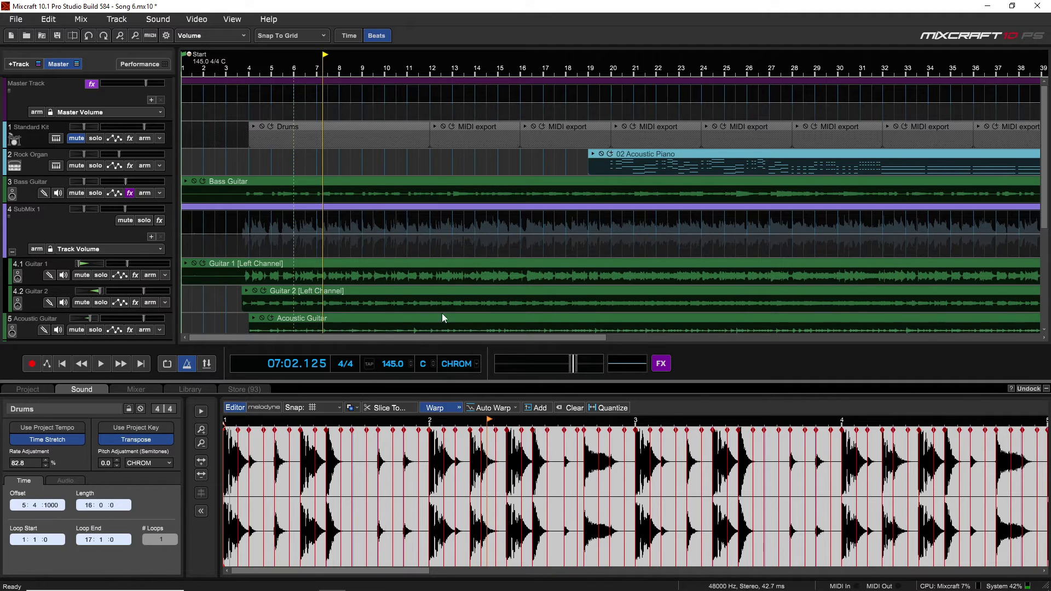
# Zoom the timeline out horizontally to show the full arrangement
pyautogui.scroll(-3, 252, 112)
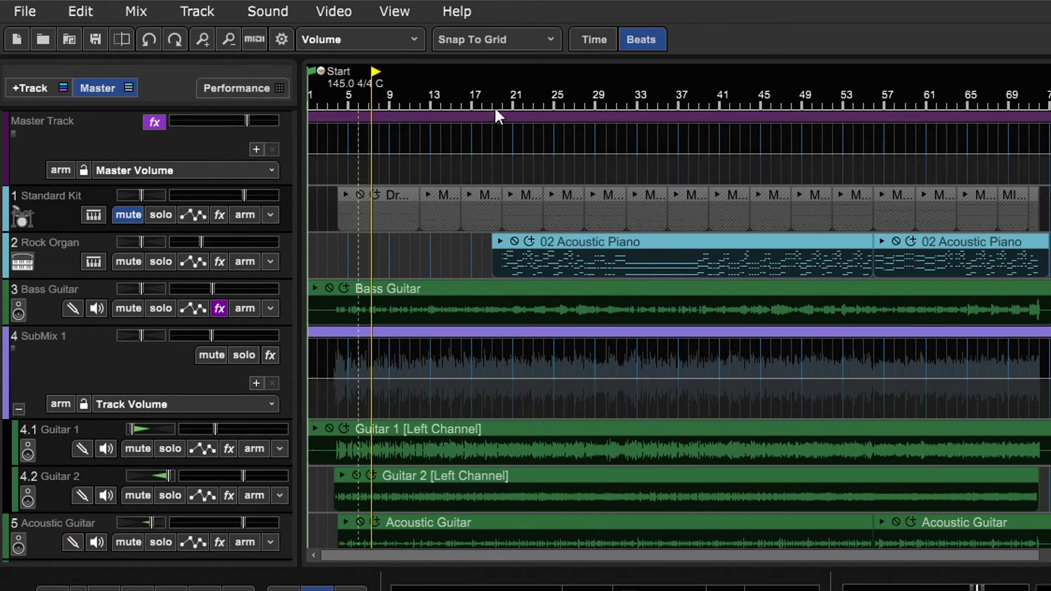
# Split all tracks' clips at bar 20, then select the sections on each side
pyautogui.click(507, 158)
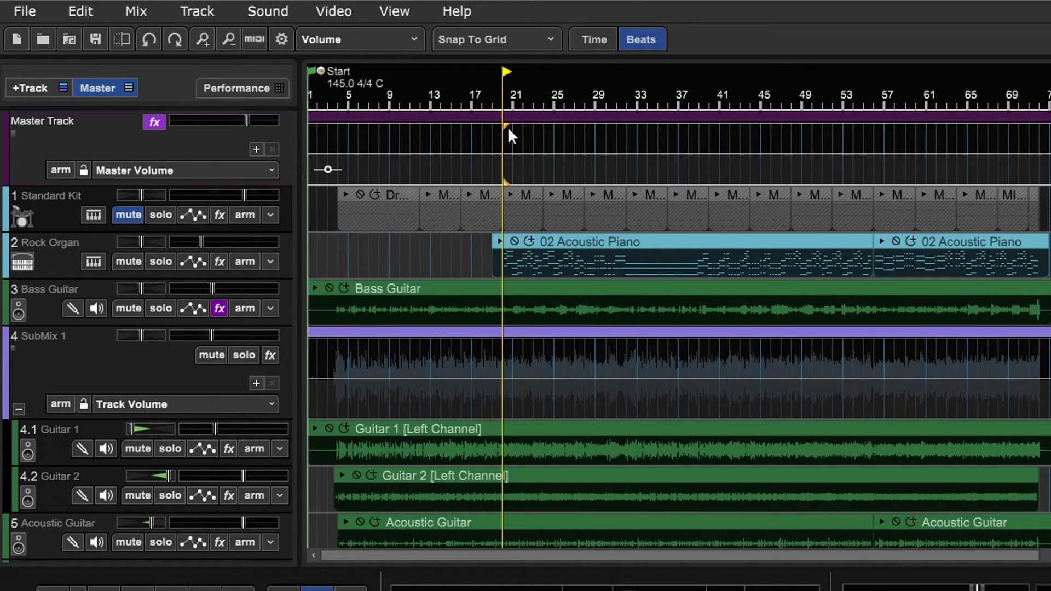
pyautogui.click(504, 116)
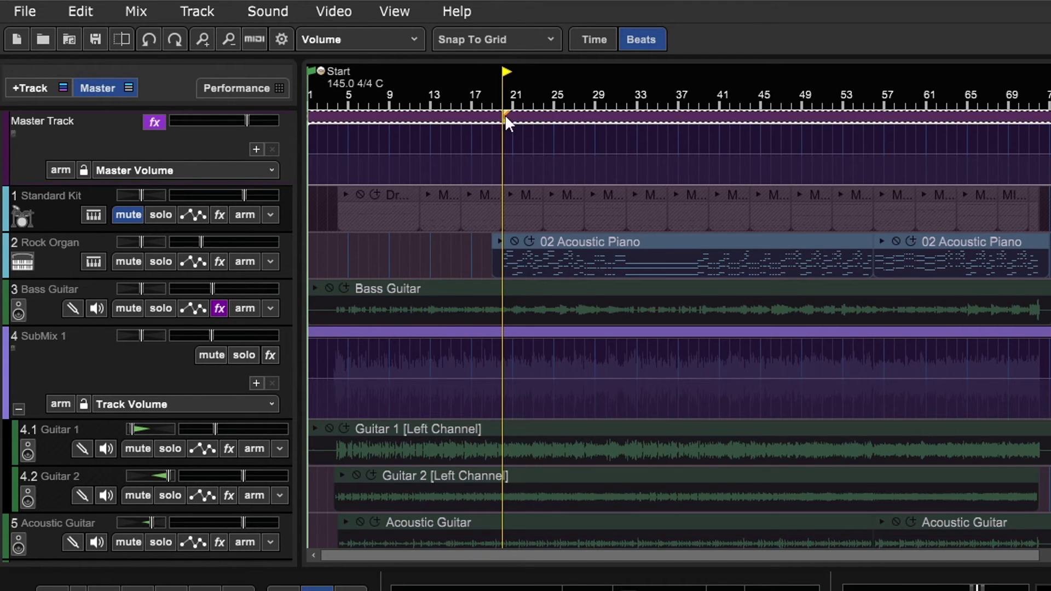
pyautogui.press('s')
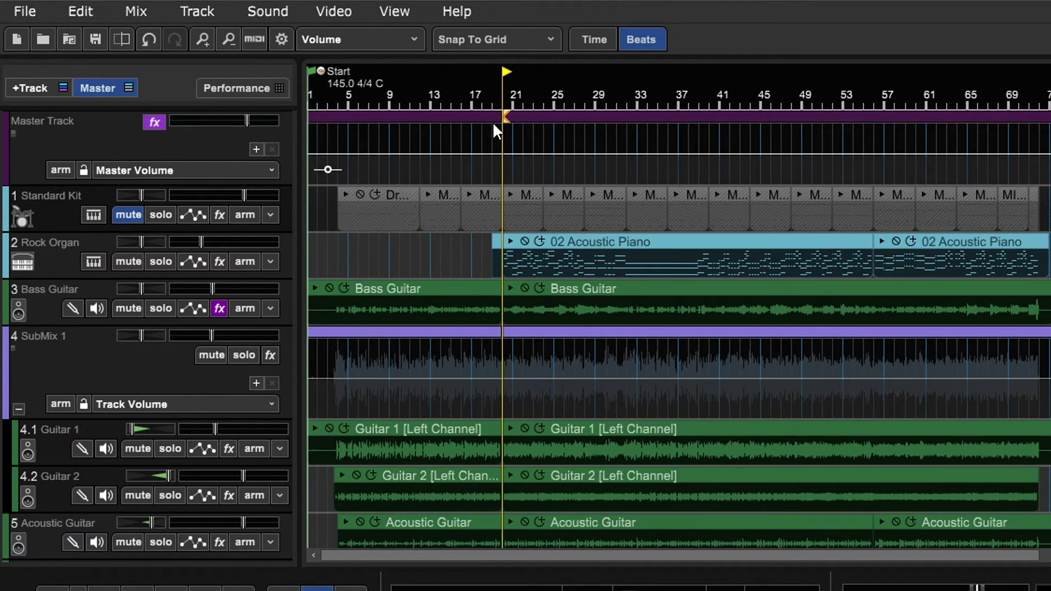
pyautogui.click(475, 116)
pyautogui.click(553, 116)
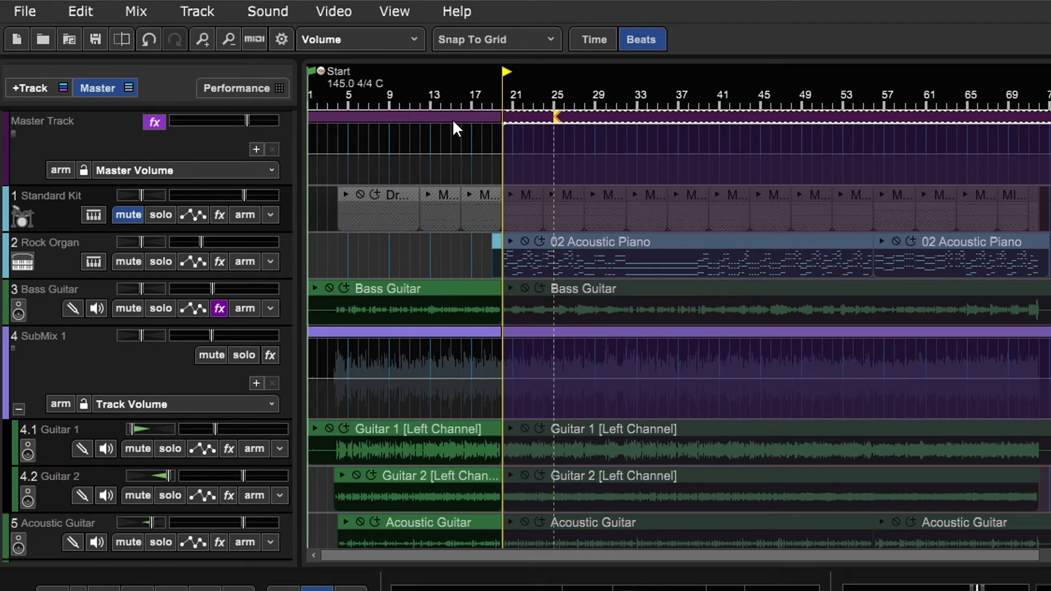
pyautogui.click(452, 119)
pyautogui.click(580, 119)
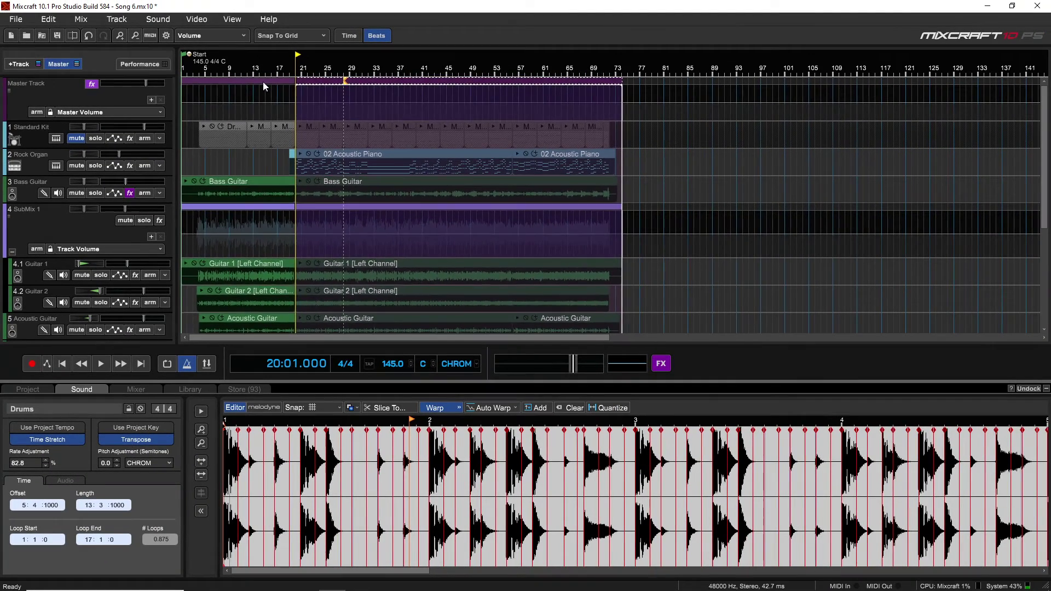
pyautogui.click(263, 81)
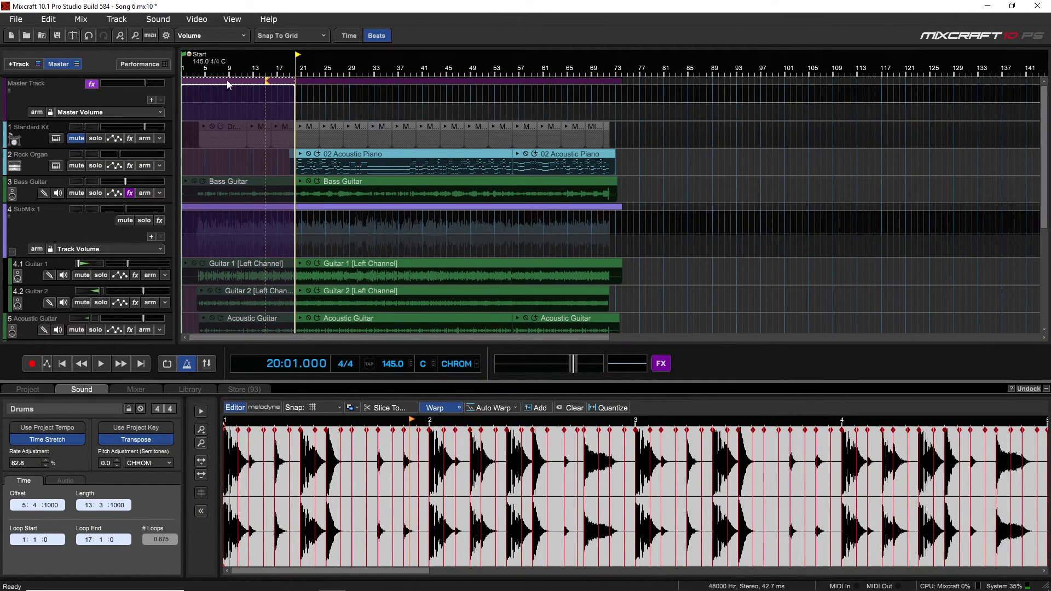
pyautogui.moveTo(227, 83); pyautogui.dragTo(711, 79)
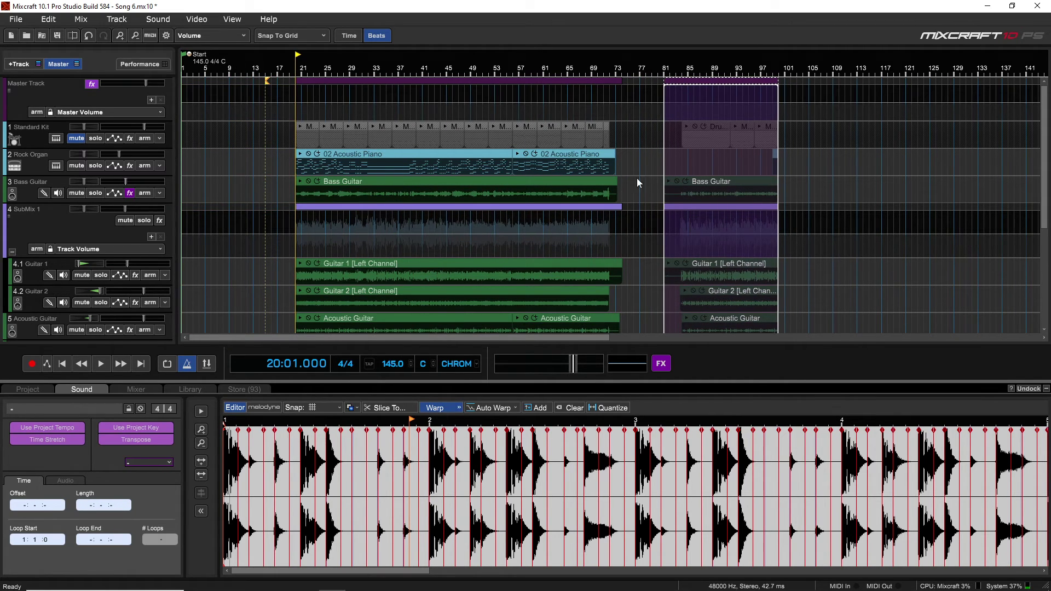
pyautogui.scroll(-5, 698, 210)
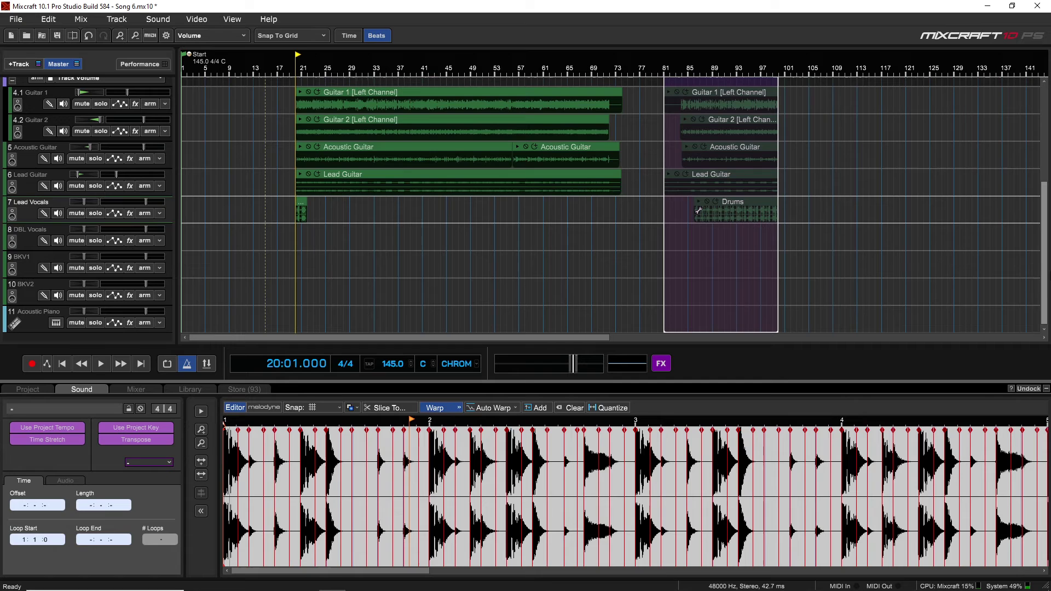
pyautogui.scroll(5, 698, 210)
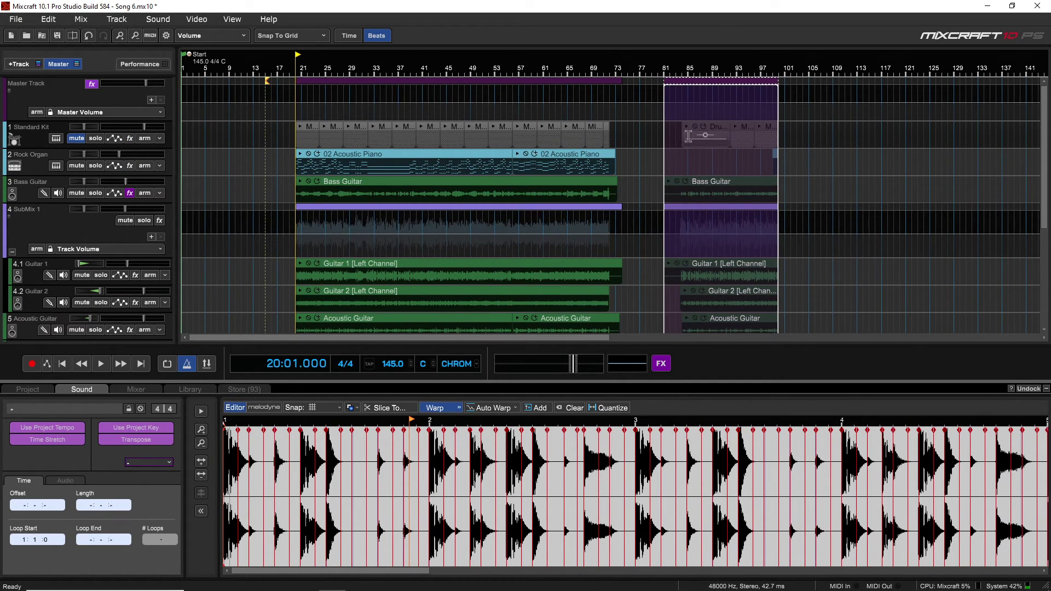
pyautogui.moveTo(681, 148); pyautogui.dragTo(268, 173)
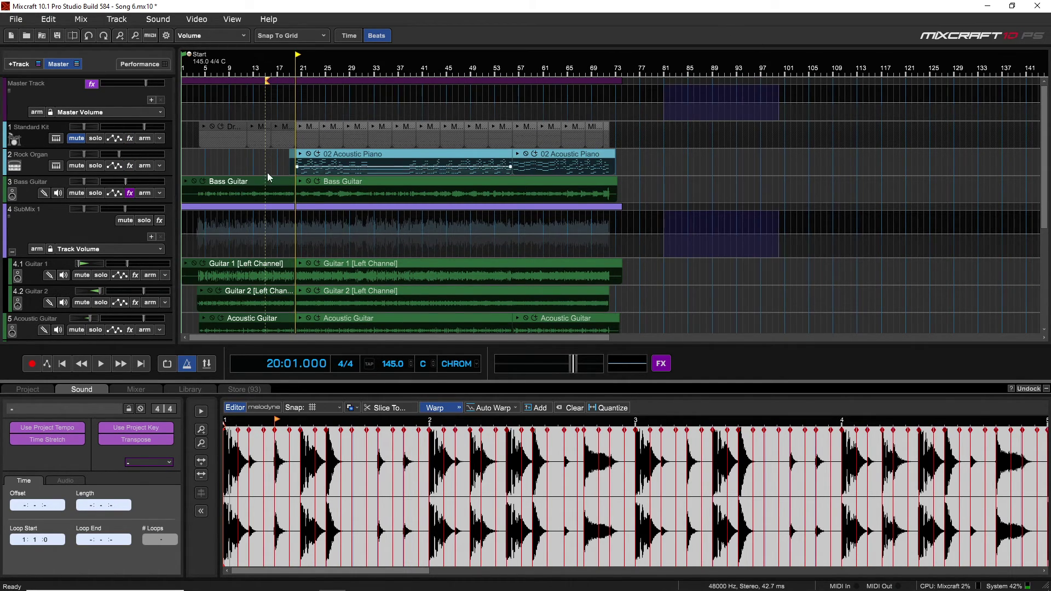
# Alt-drag the opening 20-bar section to copy it to around bar 81
pyautogui.click(257, 81)
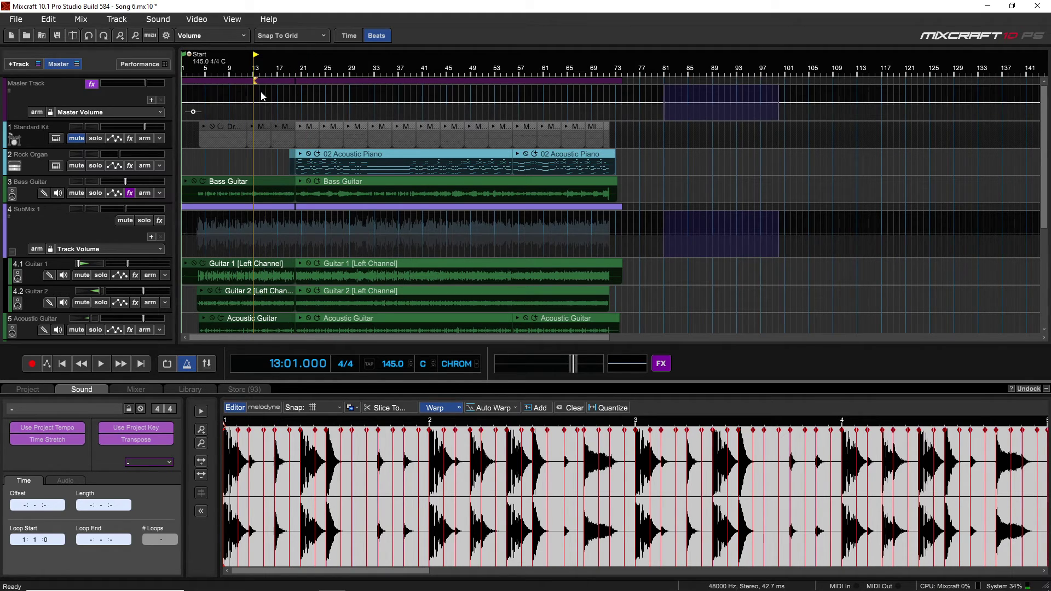
pyautogui.click(230, 81)
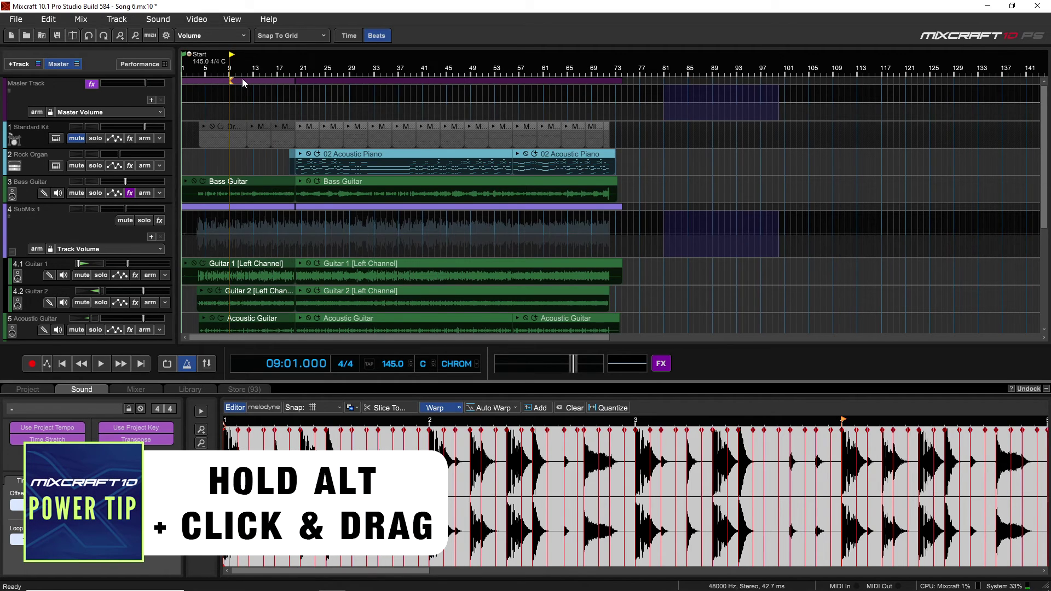
pyautogui.moveTo(239, 83); pyautogui.dragTo(721, 87)
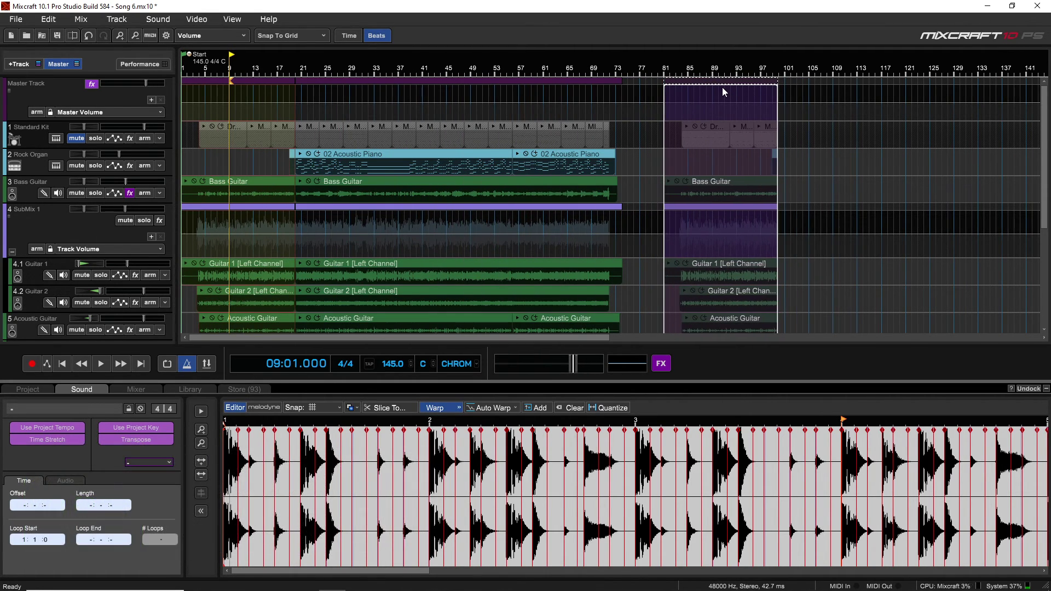
pyautogui.click(648, 160)
pyautogui.moveTo(1045, 141)
pyautogui.mouseDown()
pyautogui.moveTo(1045, 243)
pyautogui.moveTo(1042, 120)
pyautogui.mouseUp()
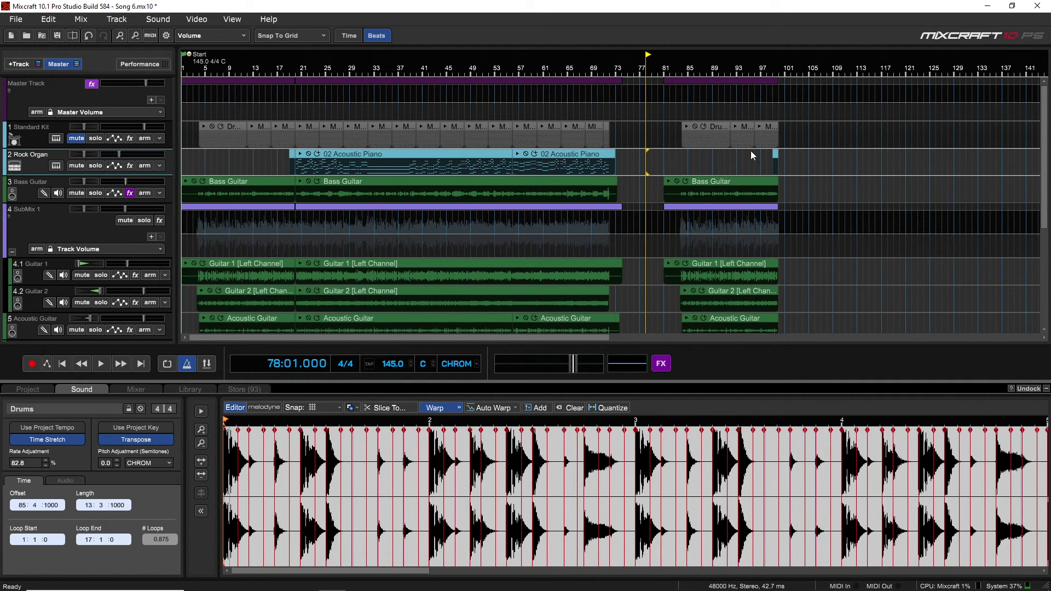
# Split every track's clips in the section after bar 20 at bar 45
pyautogui.moveTo(750, 142)
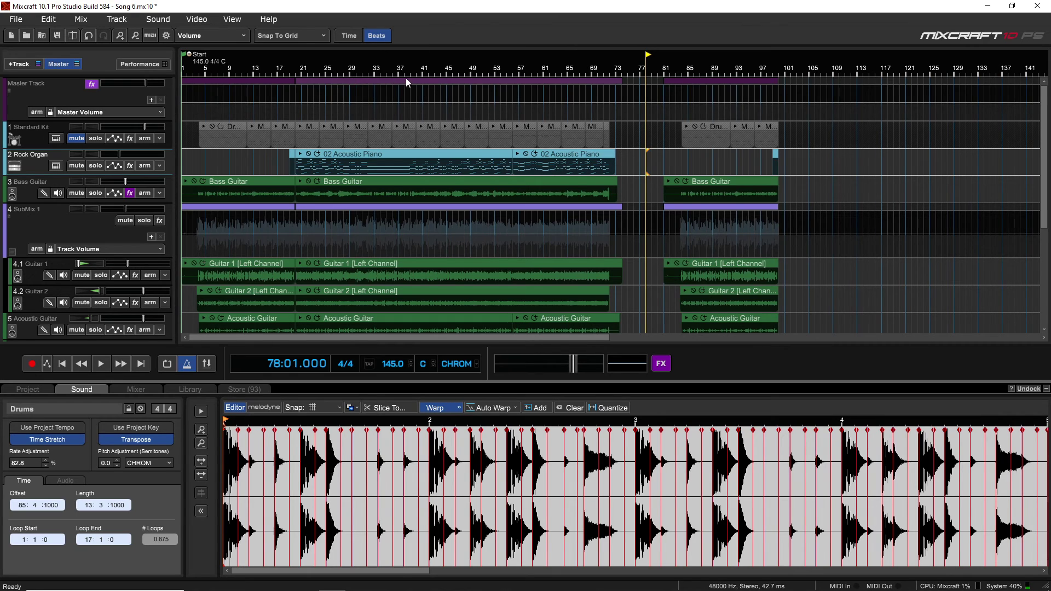
pyautogui.click(444, 80)
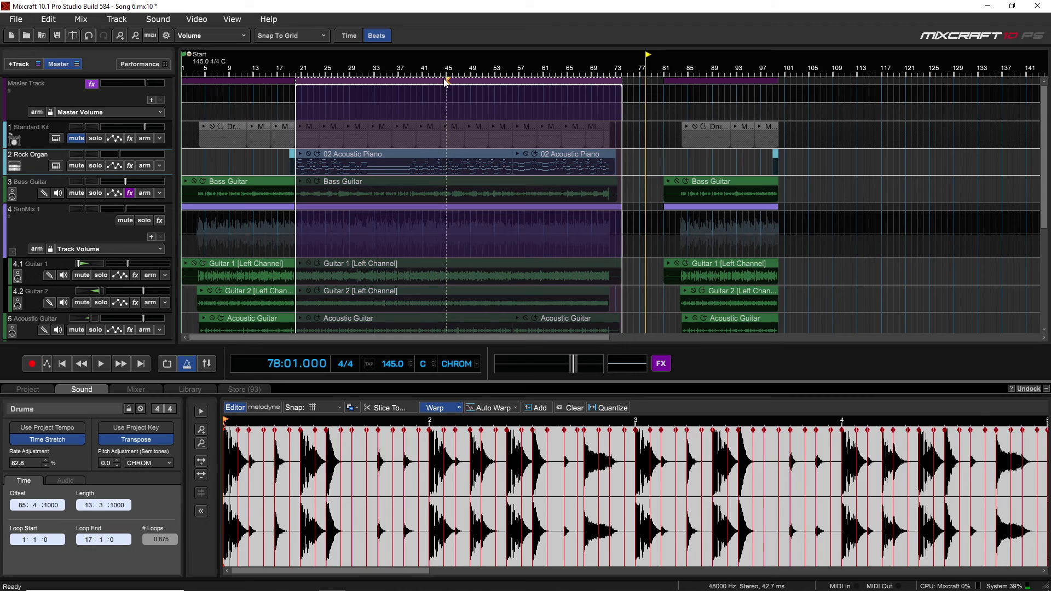
pyautogui.click(447, 83)
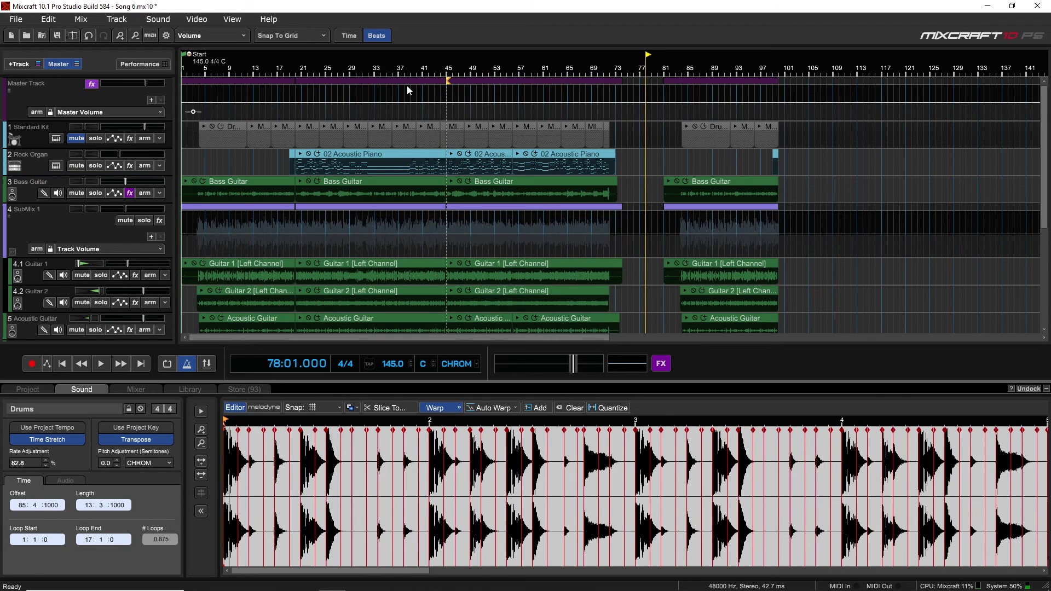
# Alt-drag the bars 20–45 section on the Master lane to copy it to bar 101
pyautogui.click(360, 85)
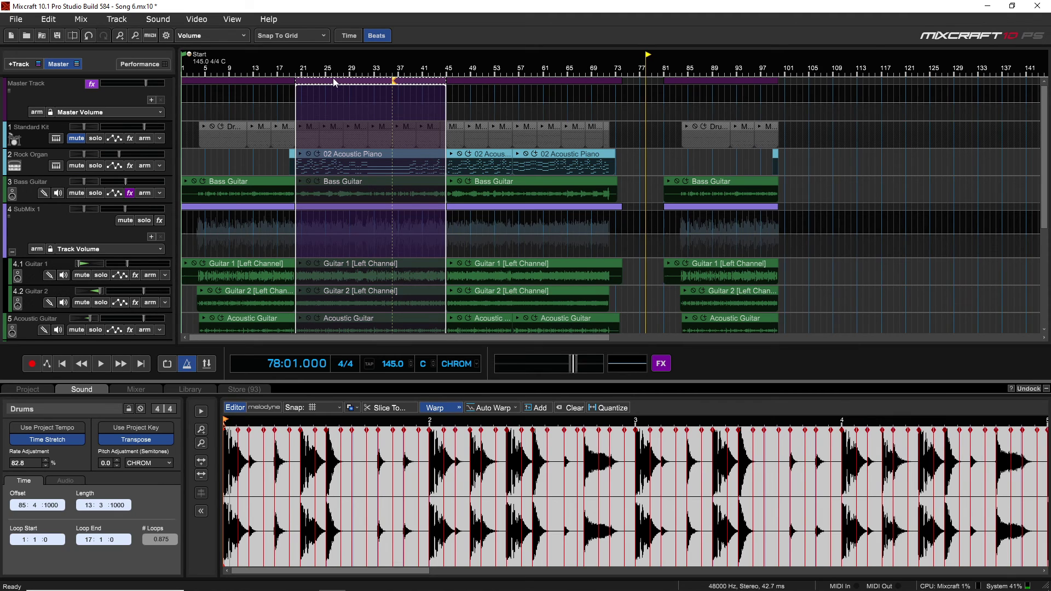
pyautogui.moveTo(335, 82); pyautogui.dragTo(819, 70)
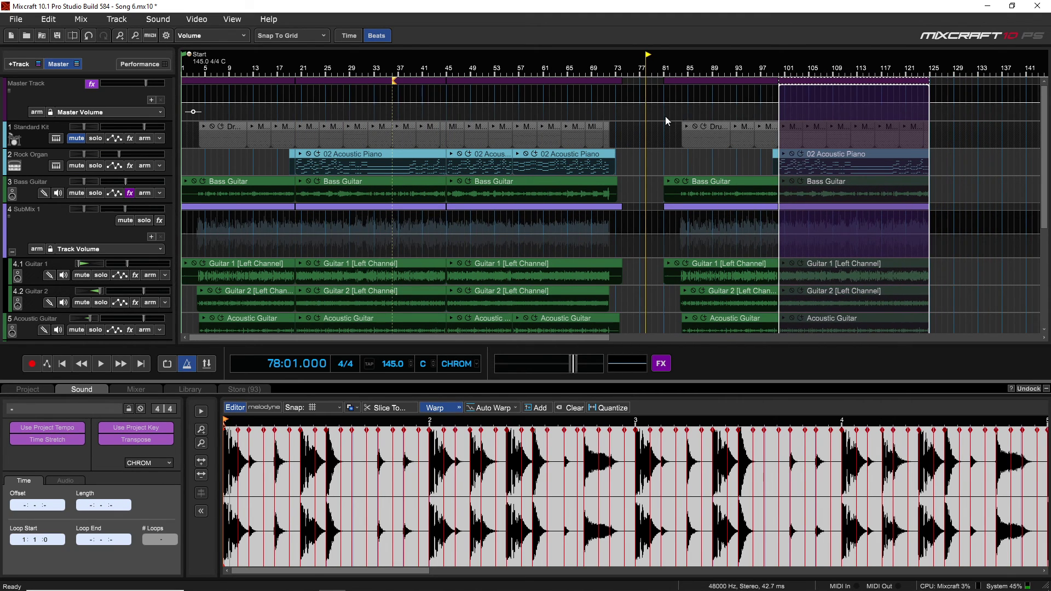
# Reselect the bars 20–45 section, then switch to the opening bars 1–20 section
pyautogui.click(289, 77)
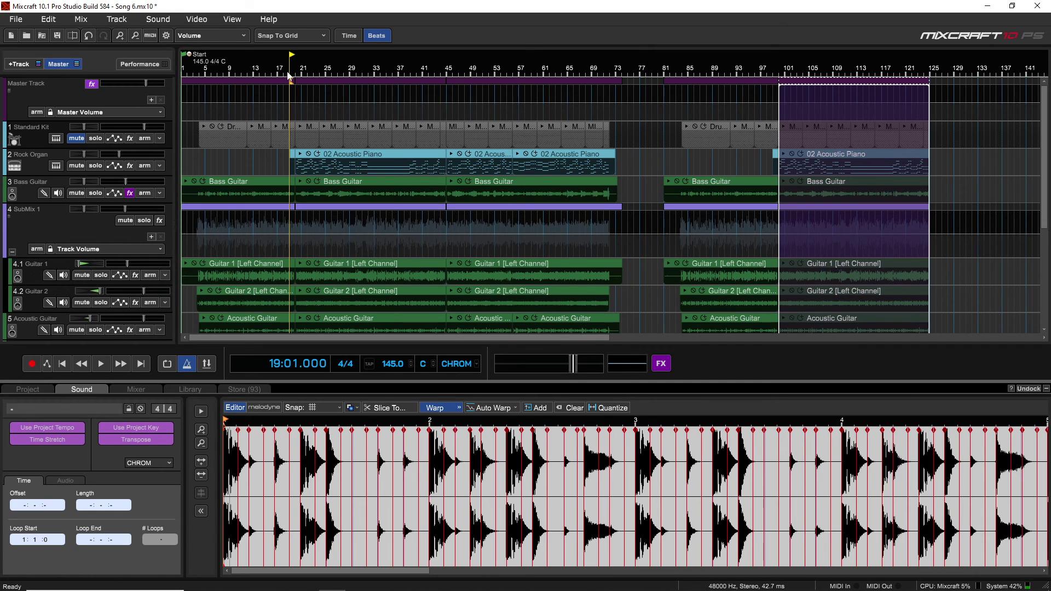
pyautogui.click(339, 82)
pyautogui.click(249, 81)
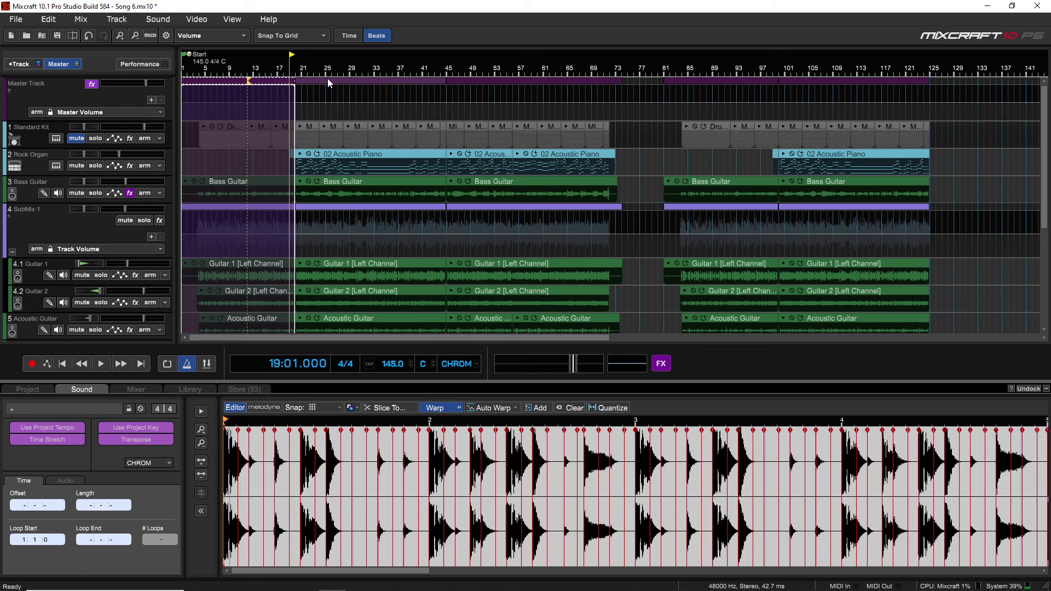
# Select bars 1–45 on the Master lane and Alt-drag a copy to about bar 127
pyautogui.click(208, 81)
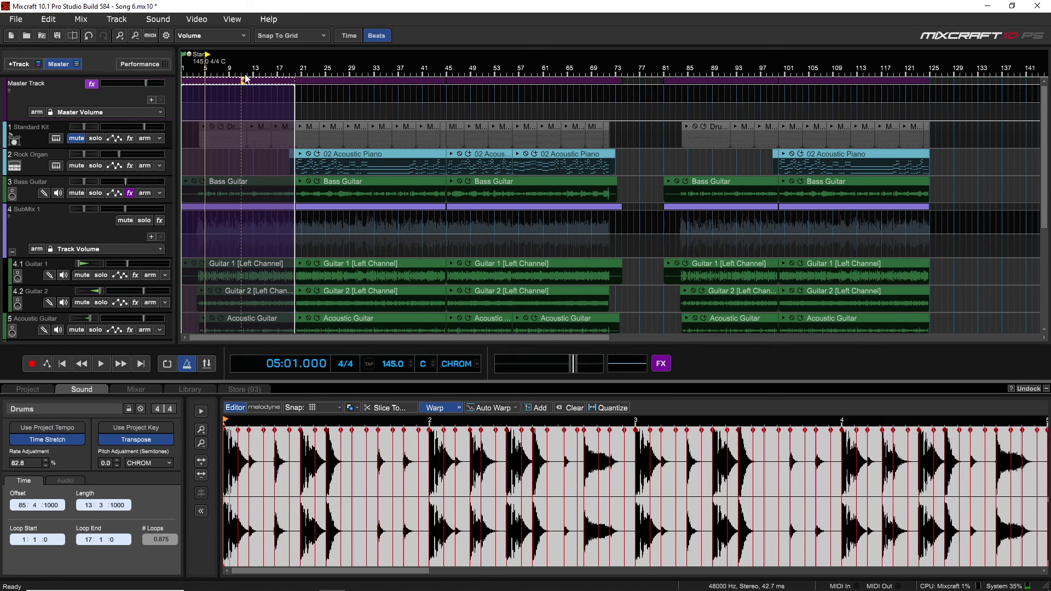
pyautogui.keyDown('shift'); pyautogui.click(322, 82); pyautogui.keyUp('shift')
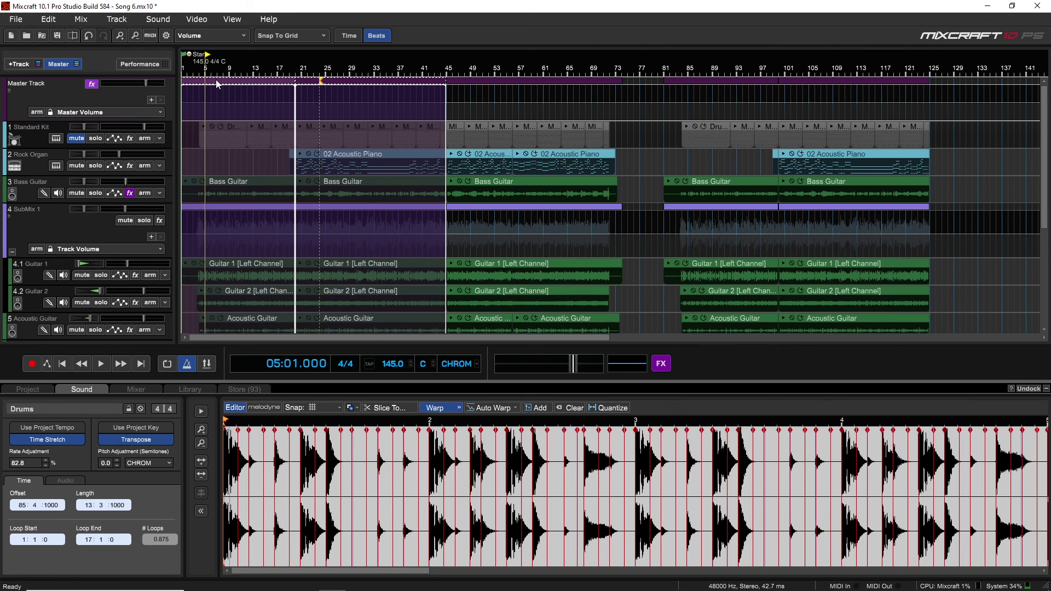
pyautogui.moveTo(218, 83); pyautogui.dragTo(981, 92)
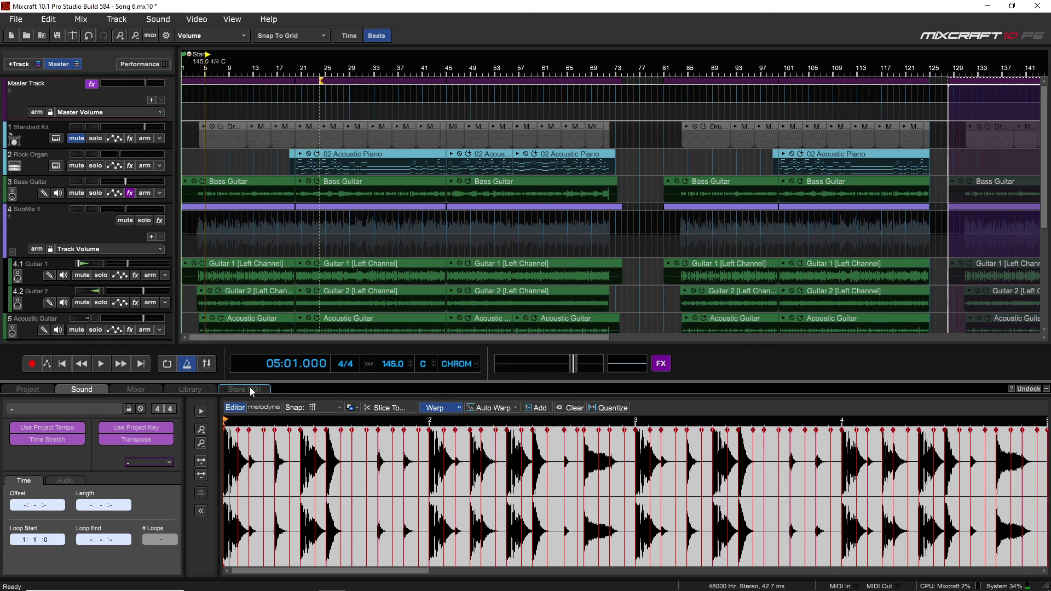
pyautogui.hscroll(6, 1023, 205)
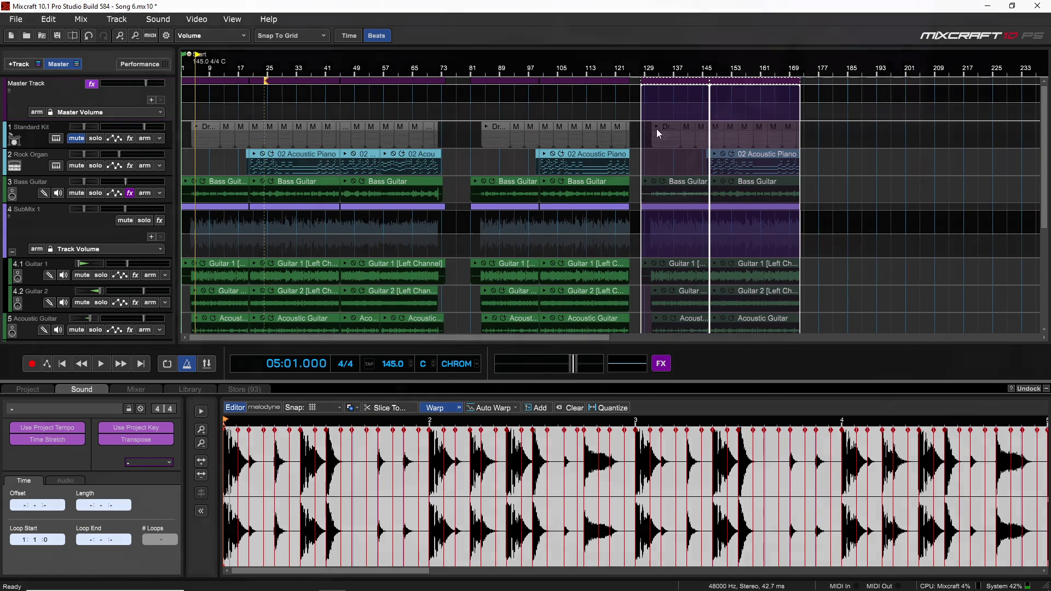